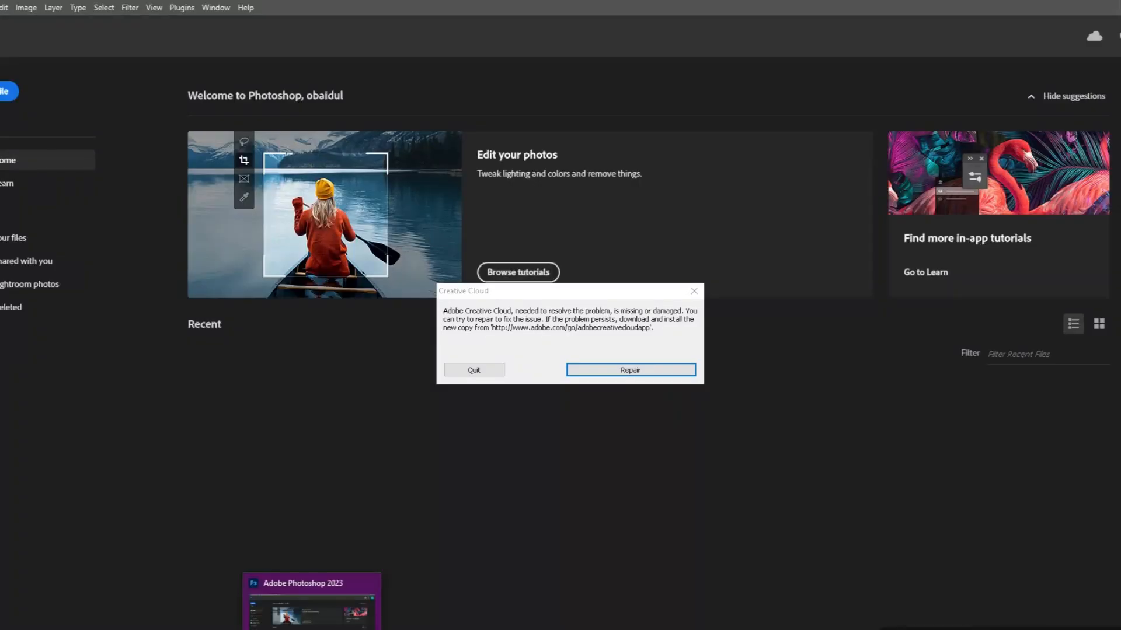
Dismiss the Creative Cloud repair message and open the floor-with-sky photo from the Desktop, fitted to the window
click(694, 290)
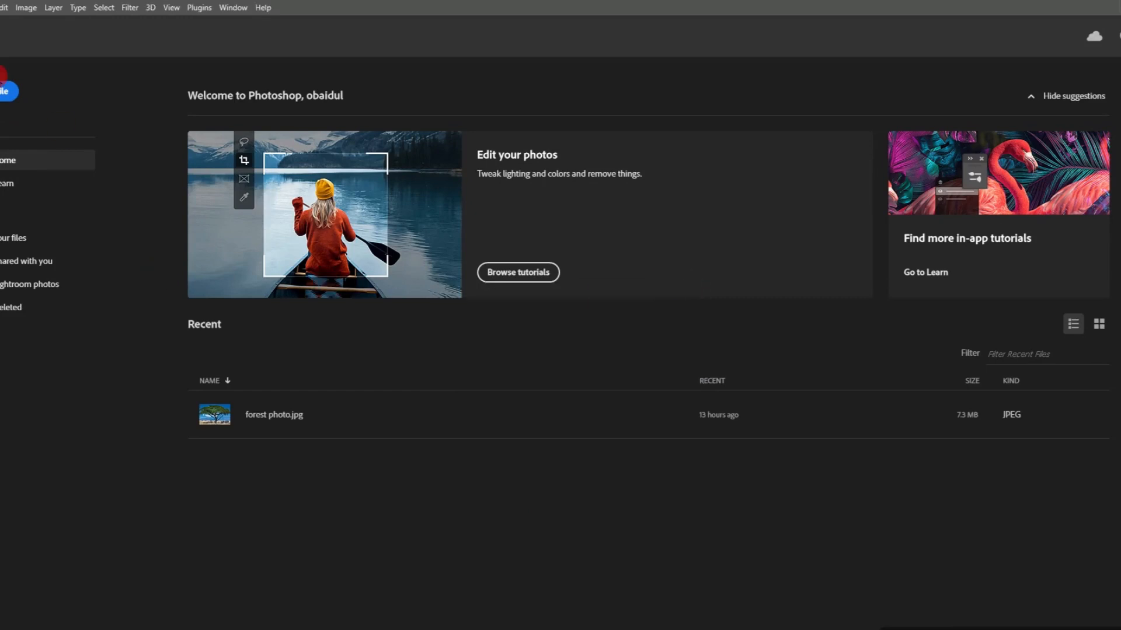
click(1, 7)
click(15, 30)
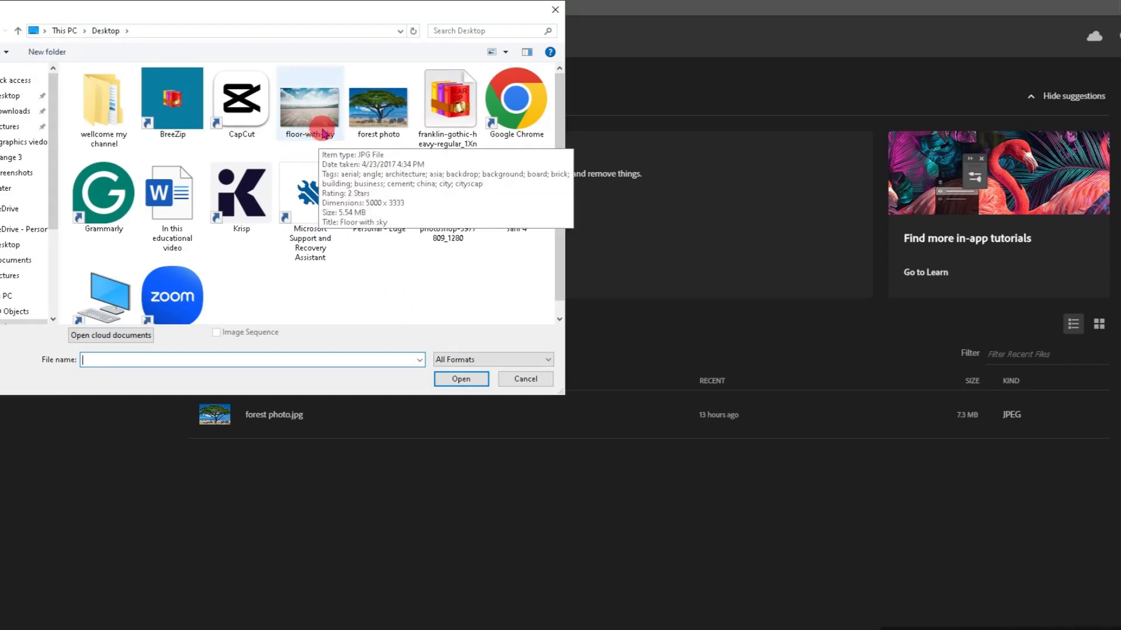
click(307, 108)
click(456, 379)
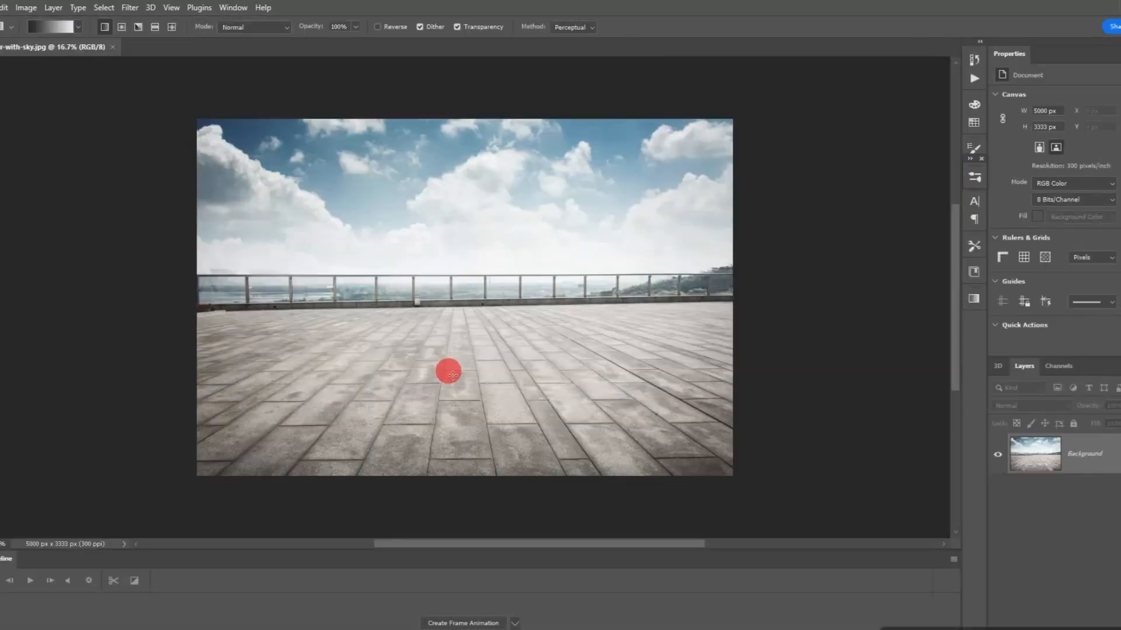
key(ctrl+0)
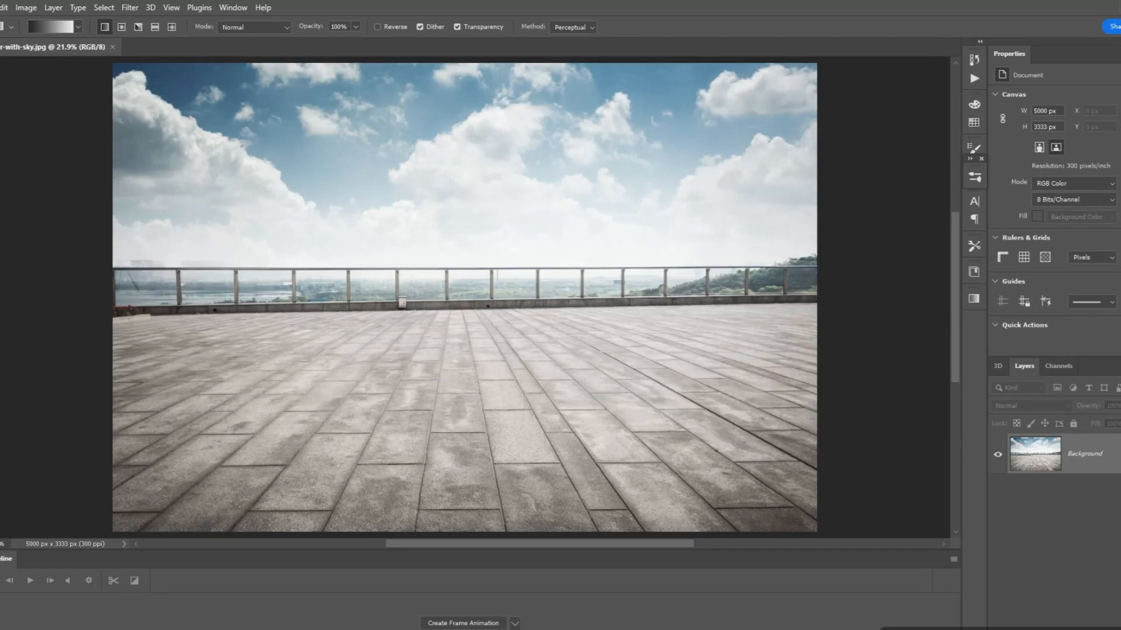
Open the "In this educational video" Word document from the desktop and arrange the Photoshop window beside it so both are readable
key(super+Down)
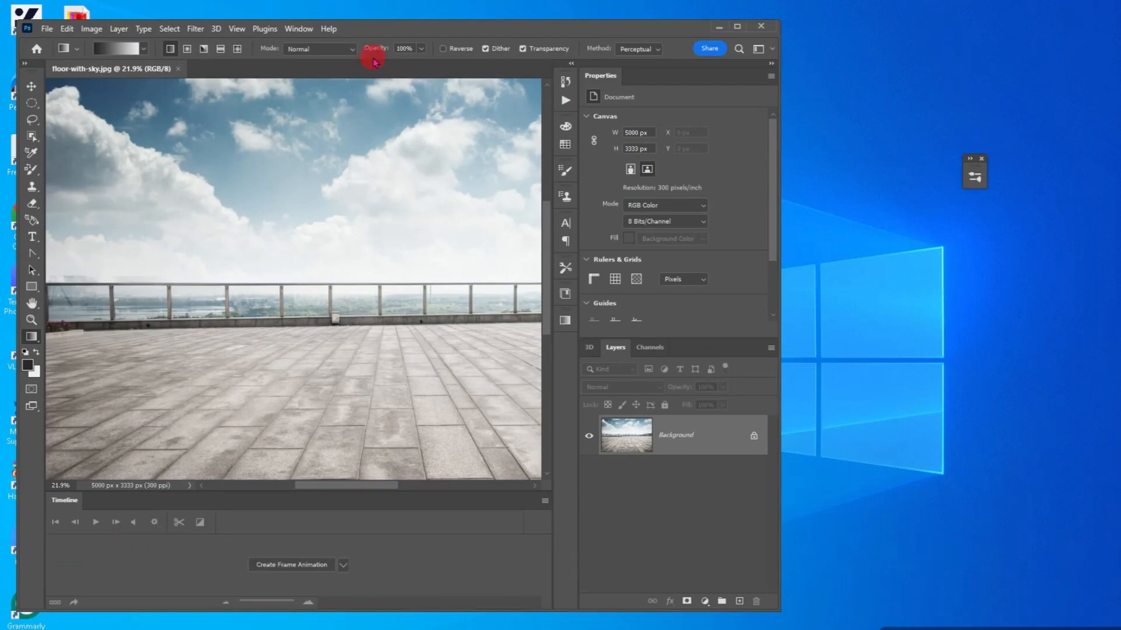
drag(371, 34, 601, 48)
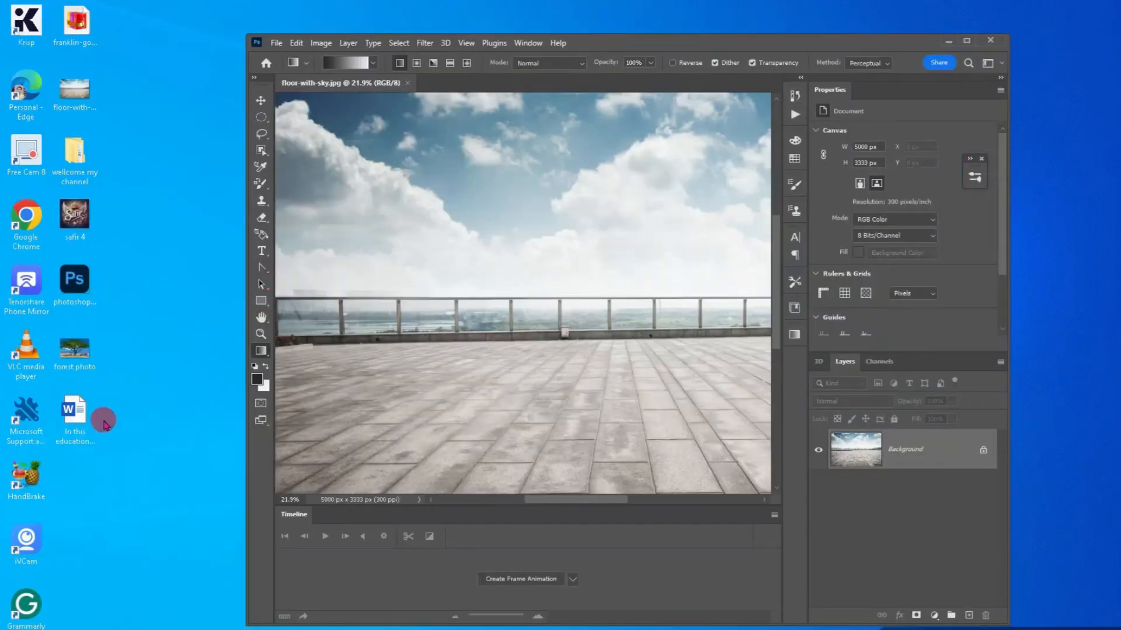
double_click(76, 414)
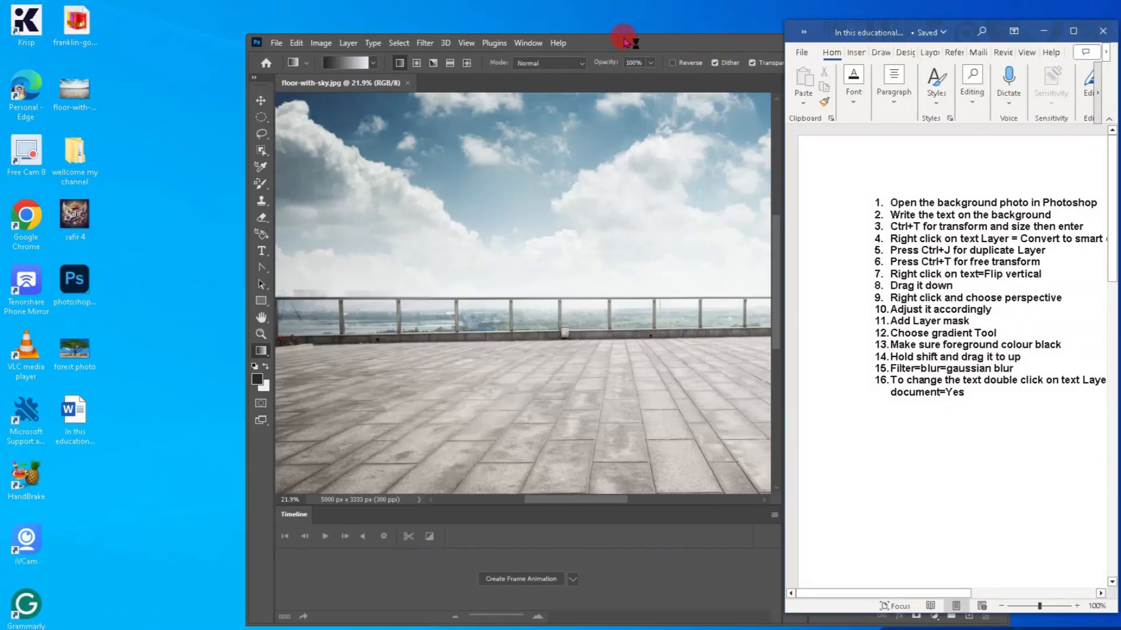
drag(598, 42, 393, 24)
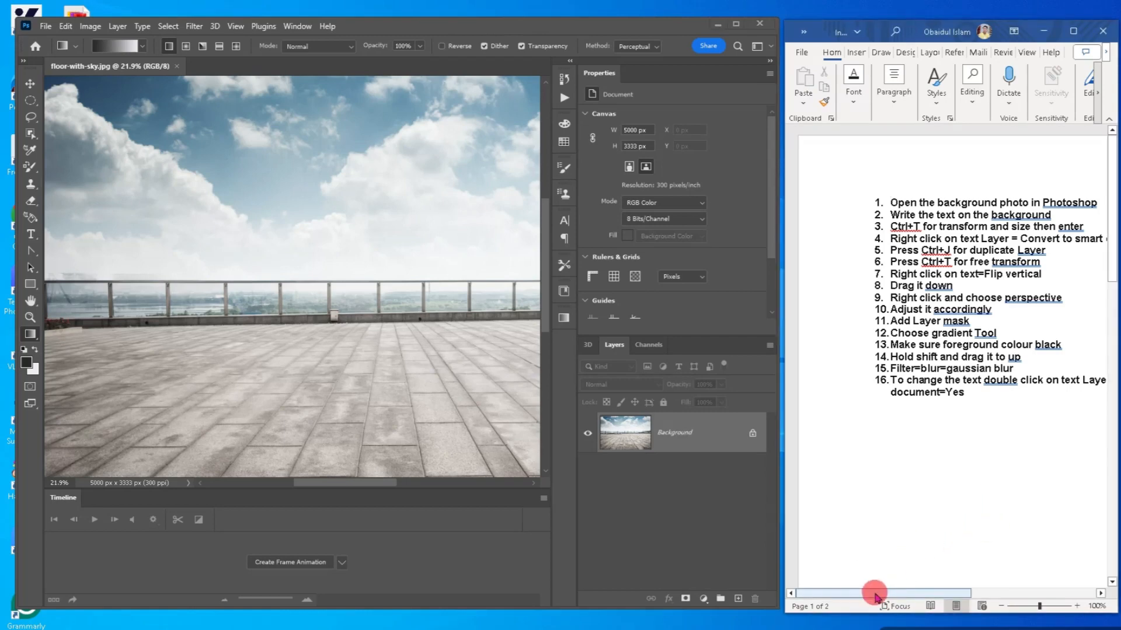
drag(876, 594, 920, 594)
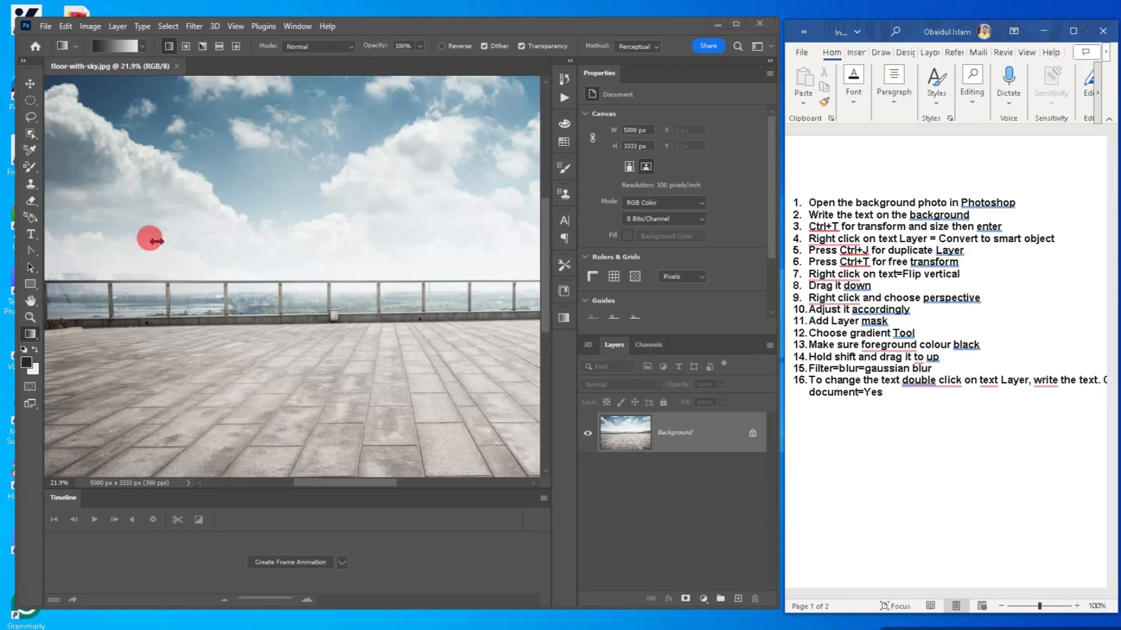
Colour the first instruction, "Open the background photo in Photoshop", red in the Word document
drag(987, 205, 810, 203)
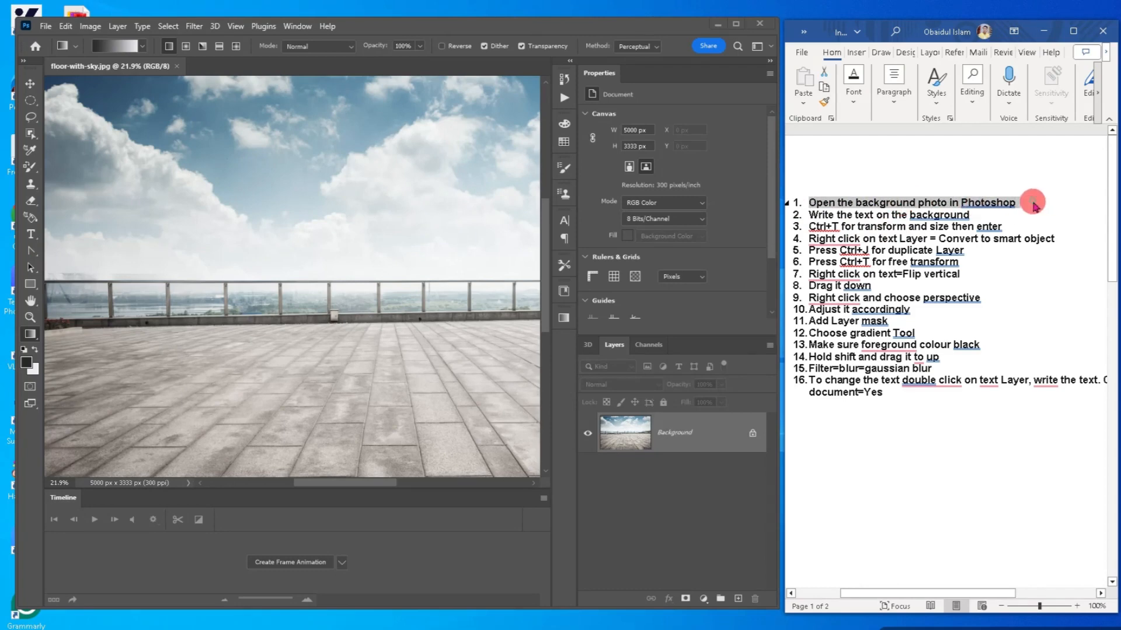
drag(1044, 203, 808, 203)
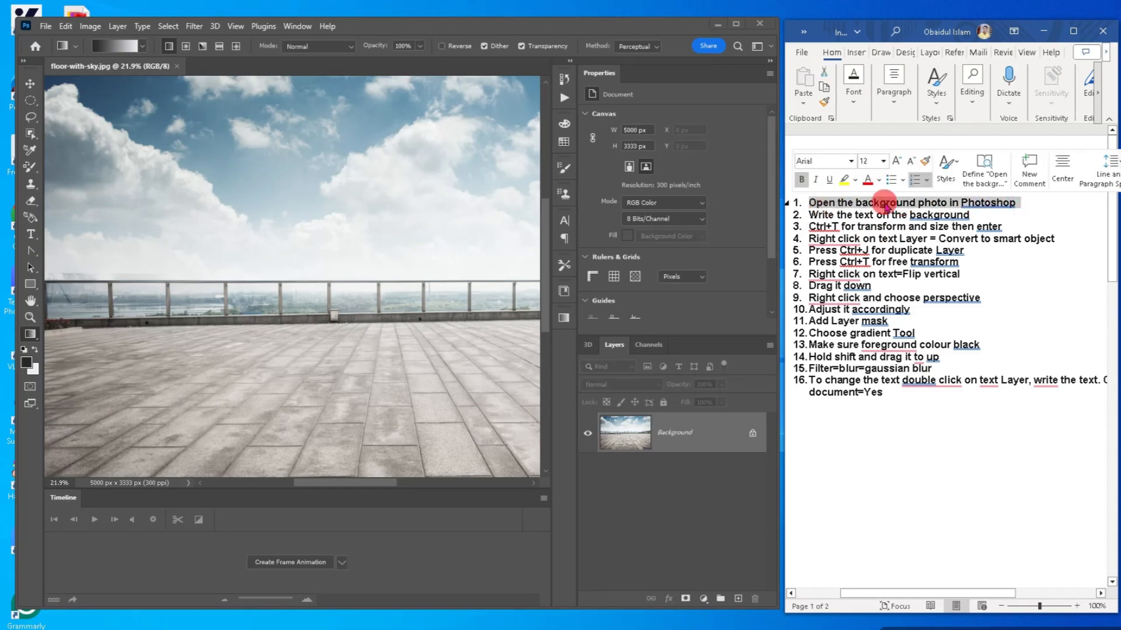
click(868, 181)
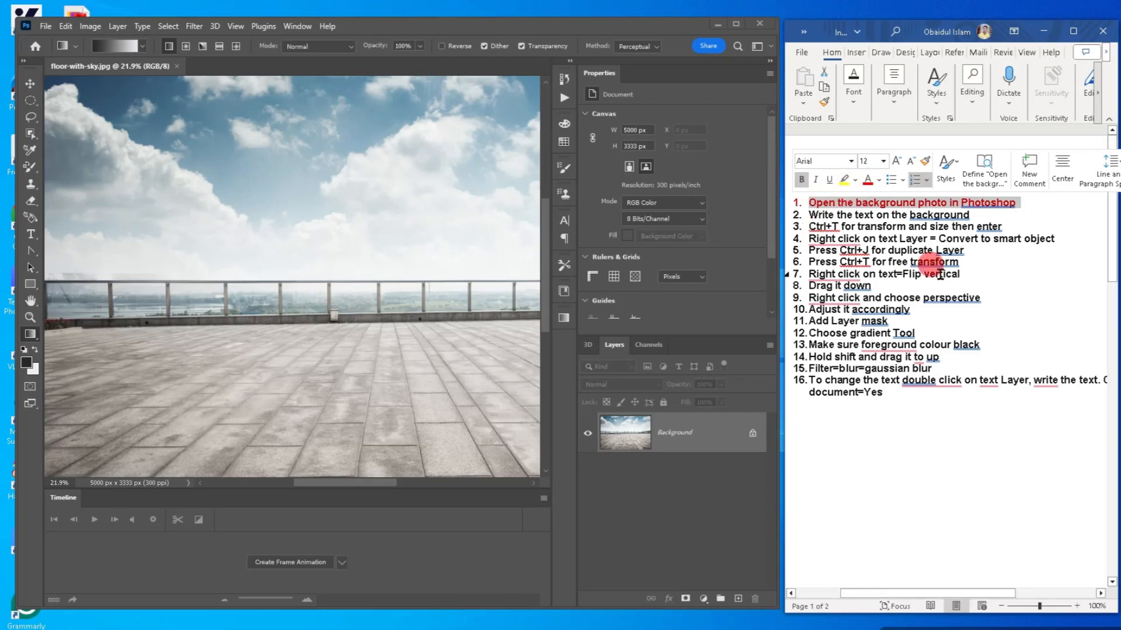
click(987, 227)
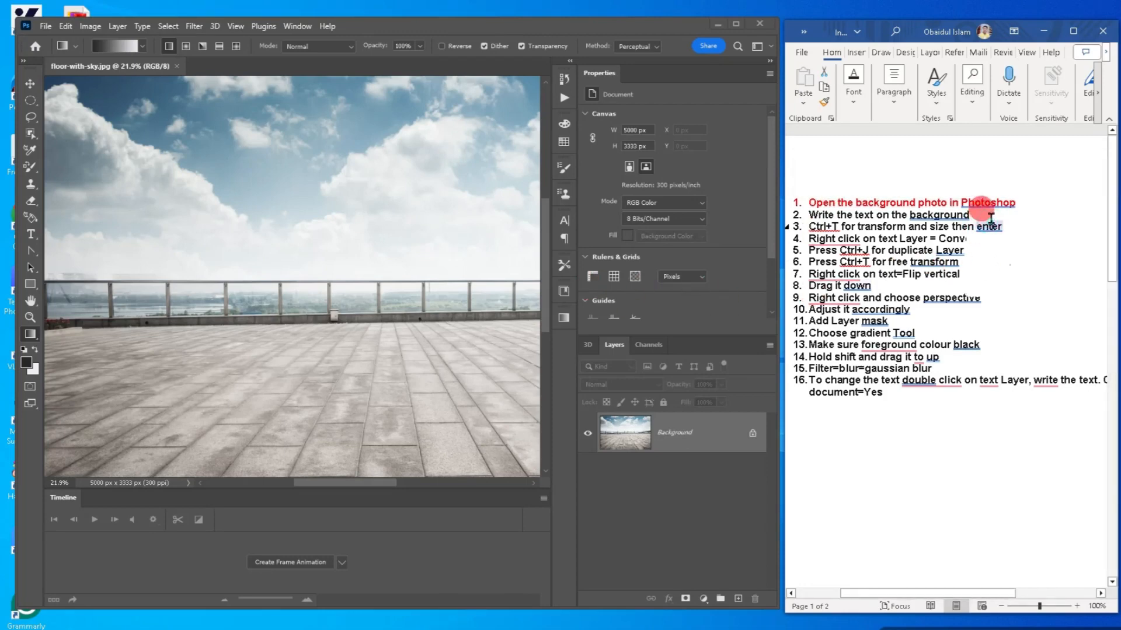
click(982, 215)
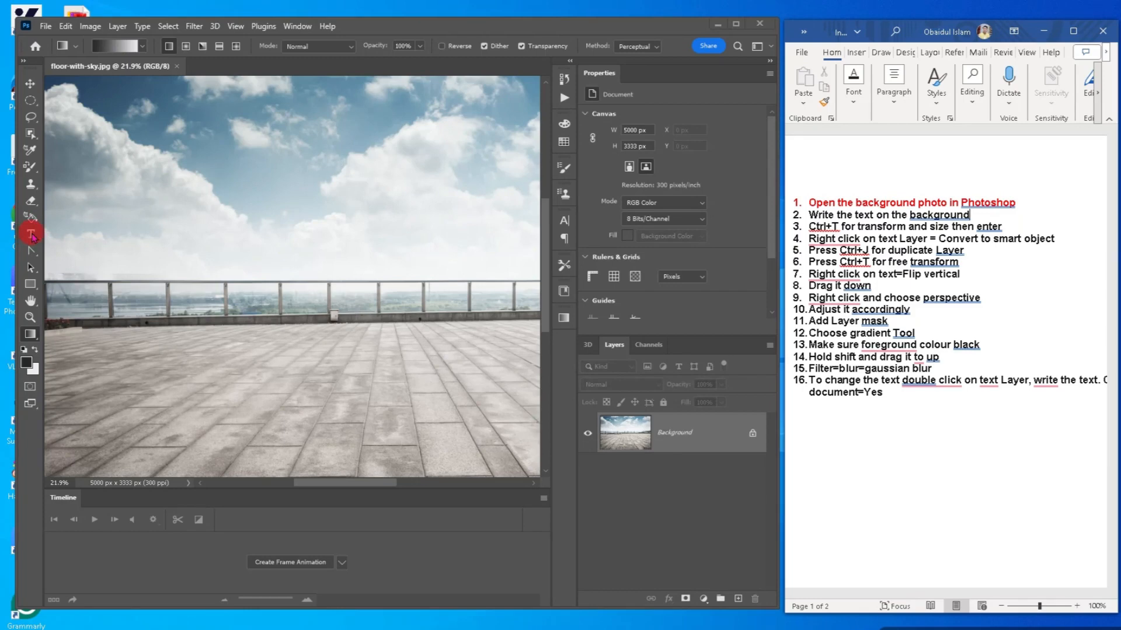
Switch to Photoshop and add a horizontal first-name text in capitals over the sky, in 60 pt Franklin Gothic Heavy
click(31, 234)
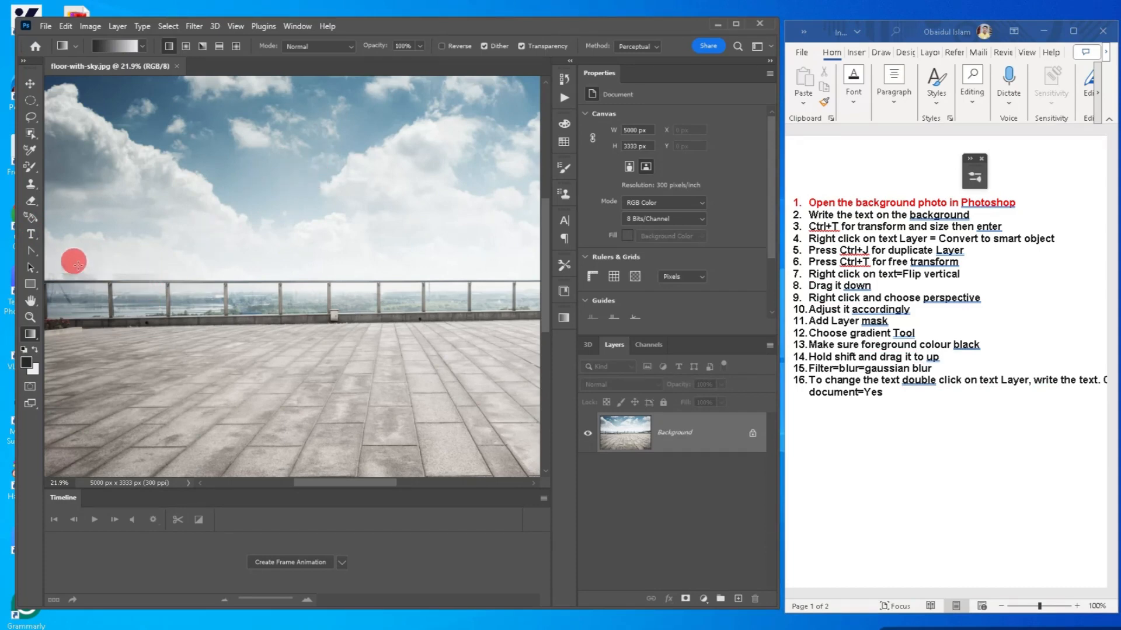
click(28, 232)
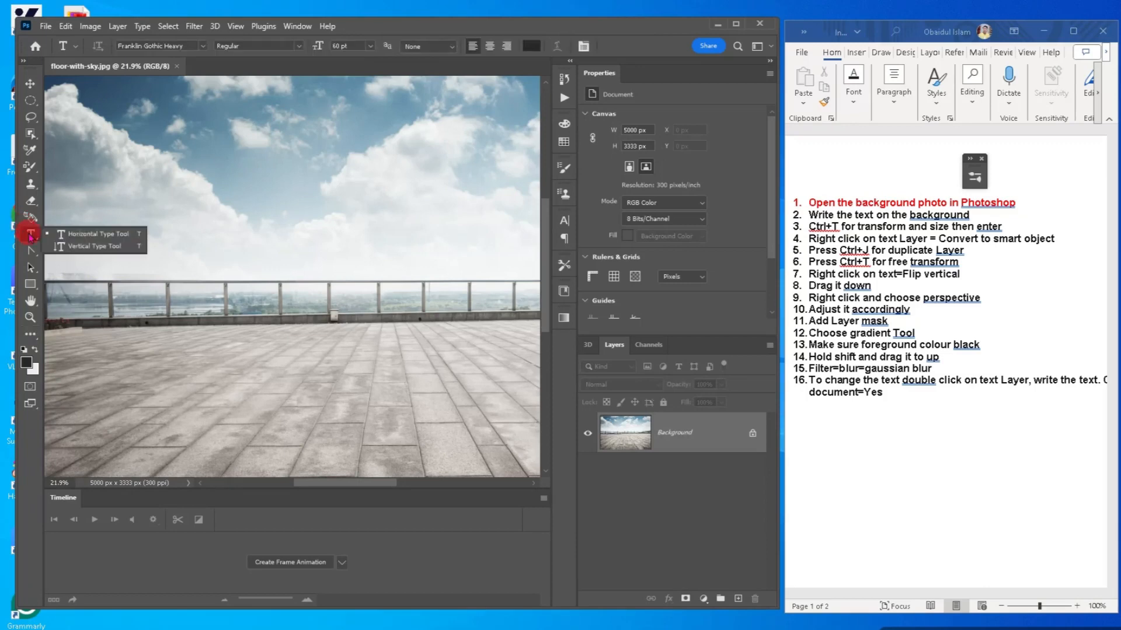
click(88, 233)
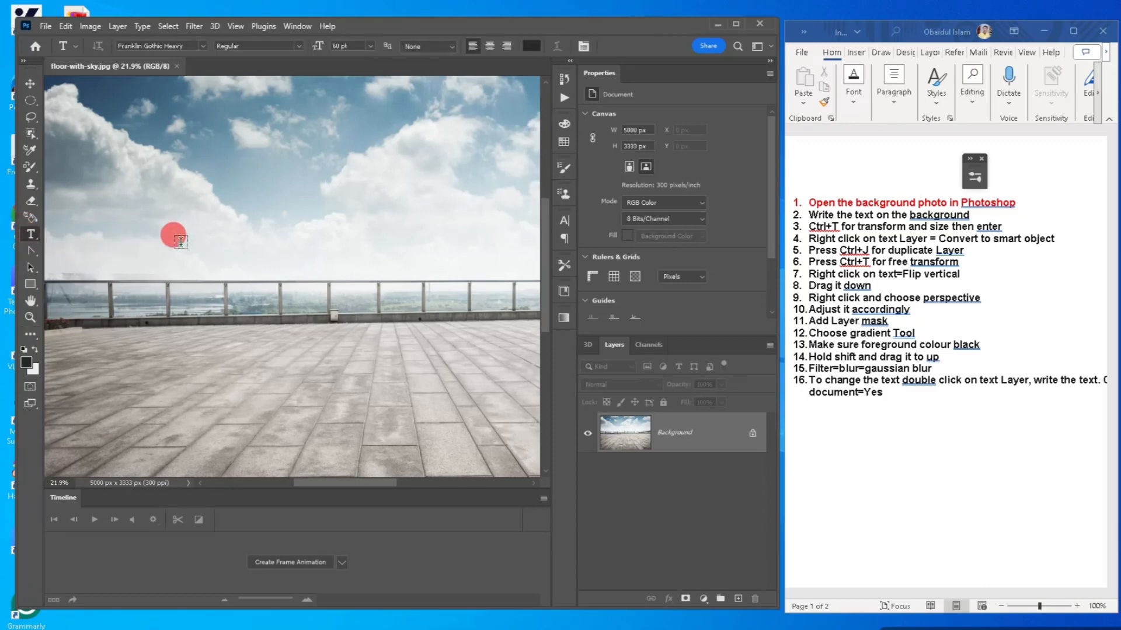
click(181, 241)
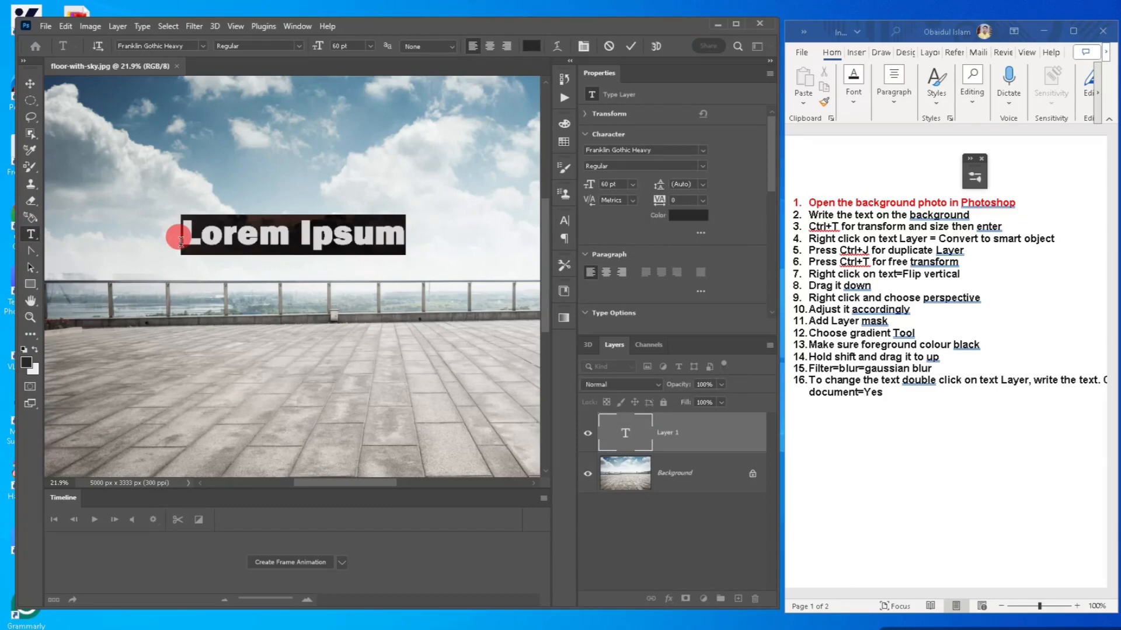
text(OBA)
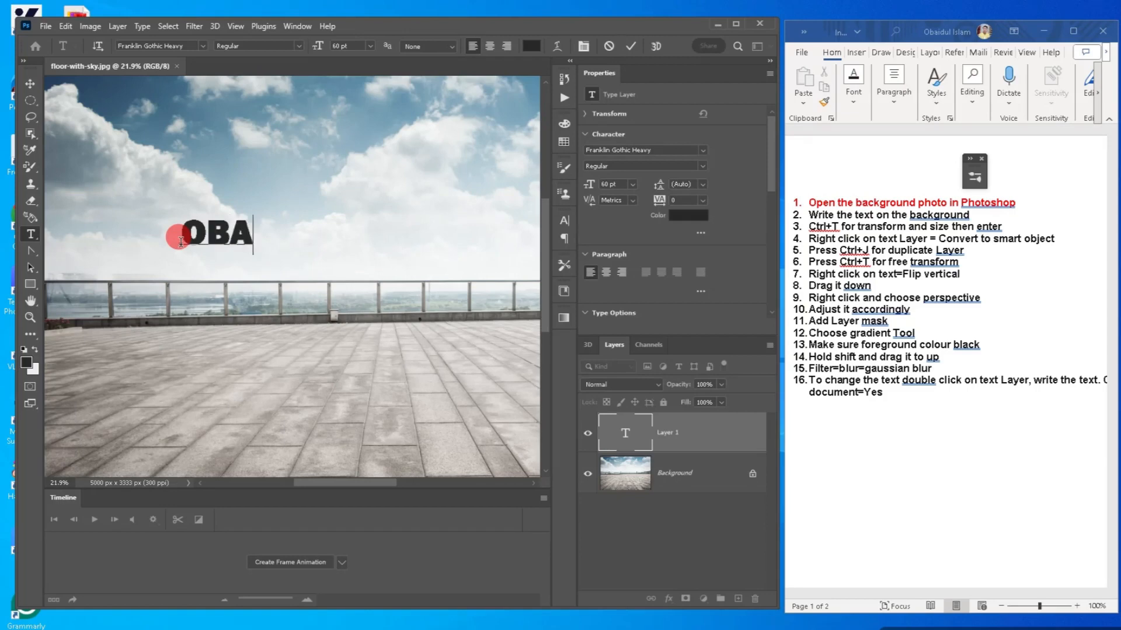
text(IDUL)
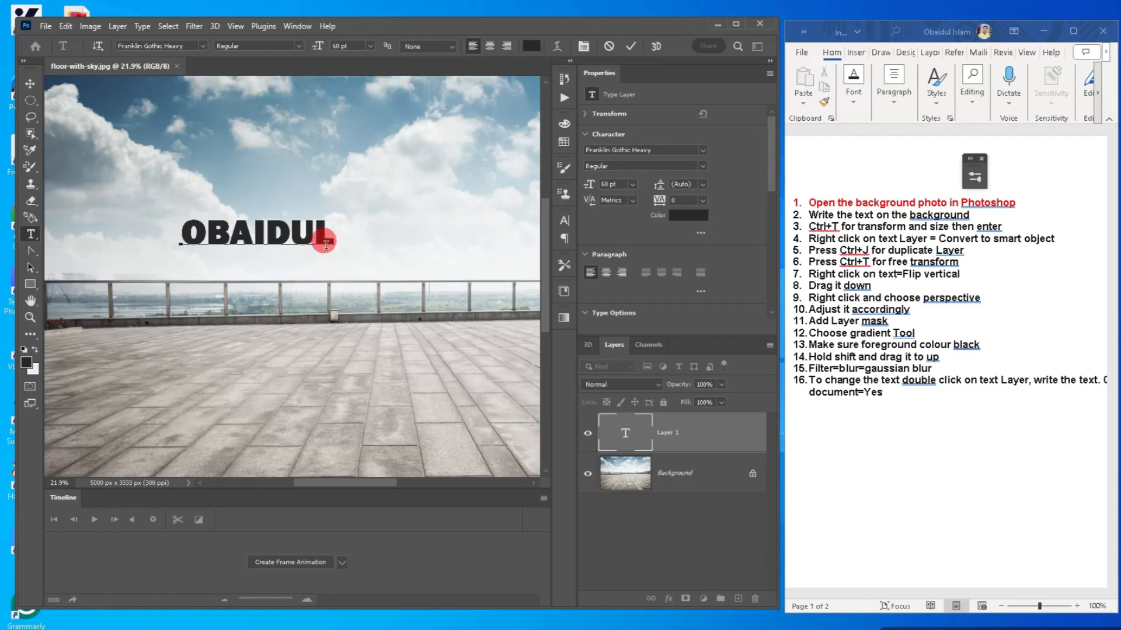
Enlarge the name text to about 218 pt and move it slightly sideways so it stands on the paved floor by the railing
key(ctrl+t)
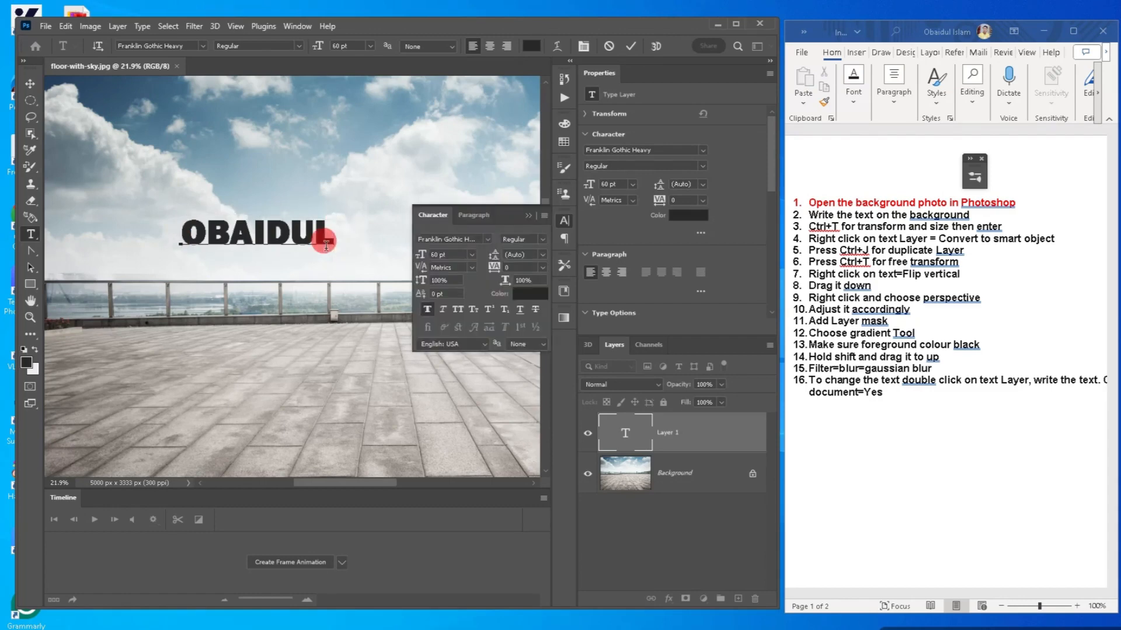
key(ctrl)
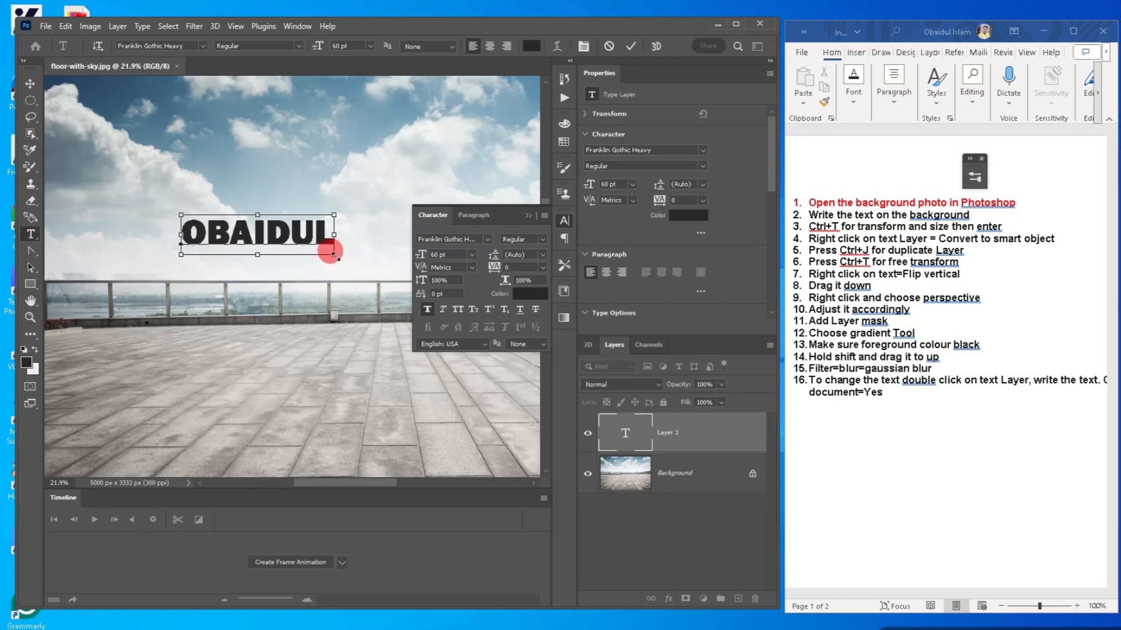
drag(335, 256, 413, 340)
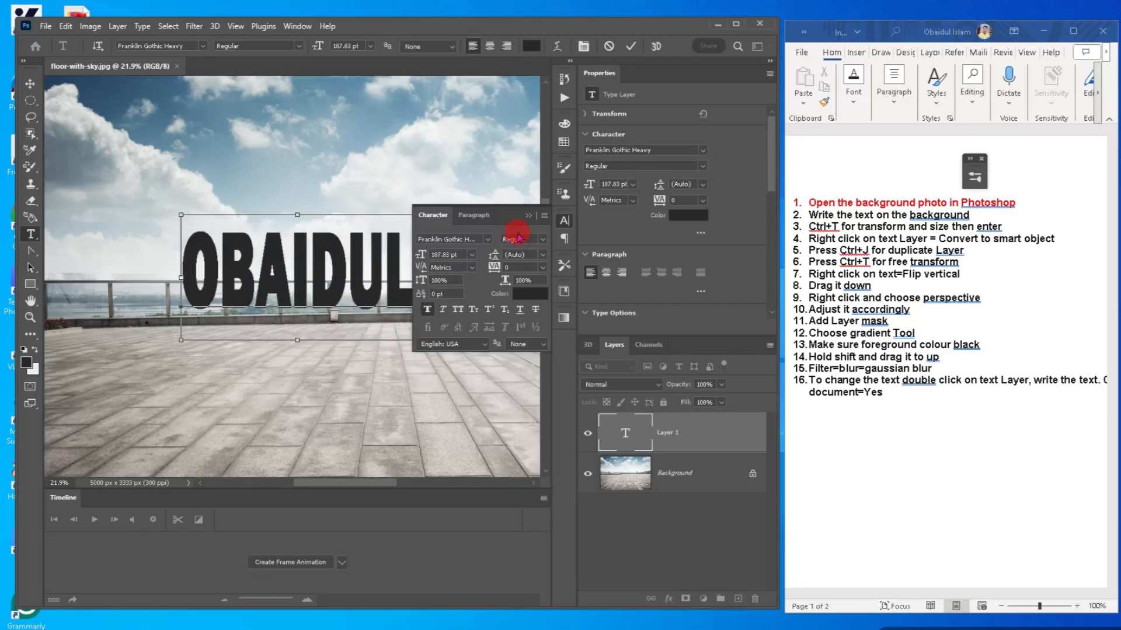
click(524, 215)
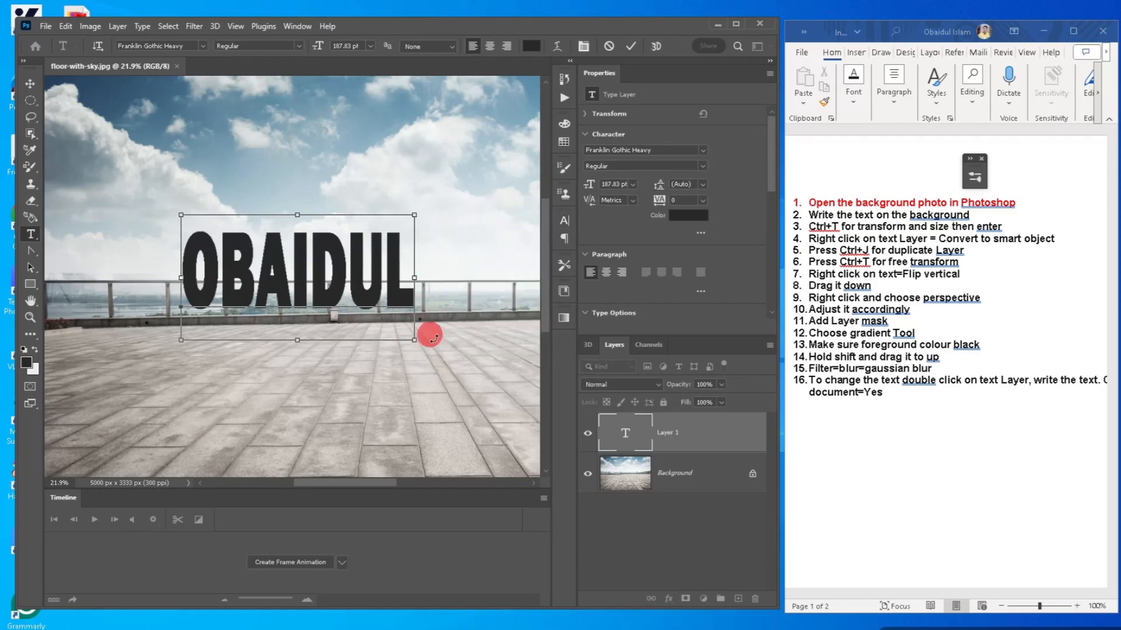
drag(410, 338, 472, 361)
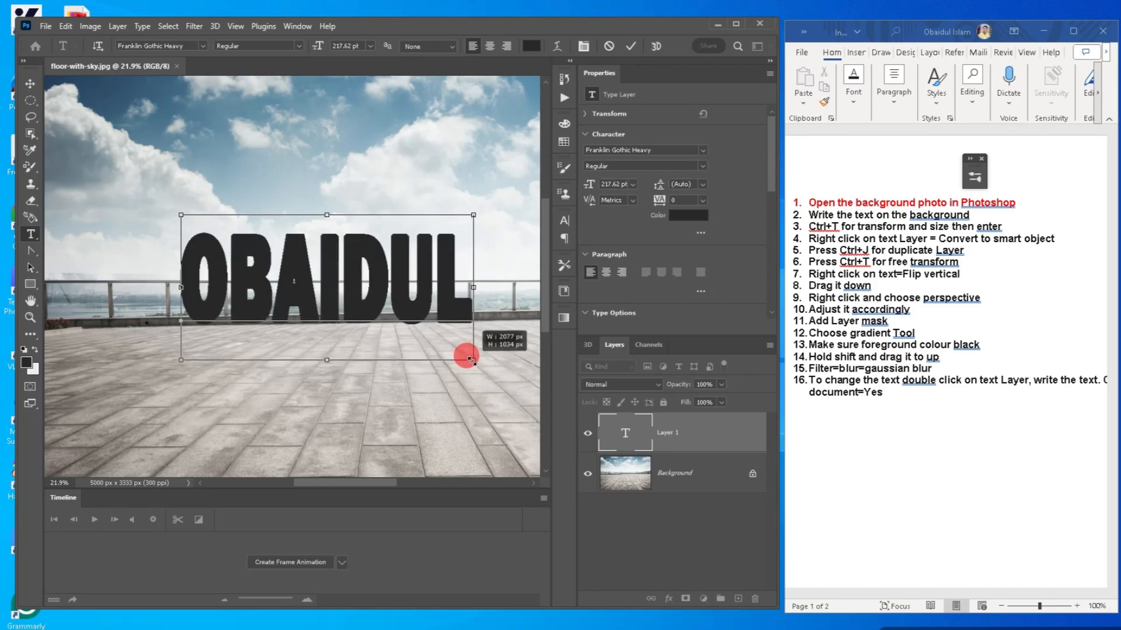
key(Return)
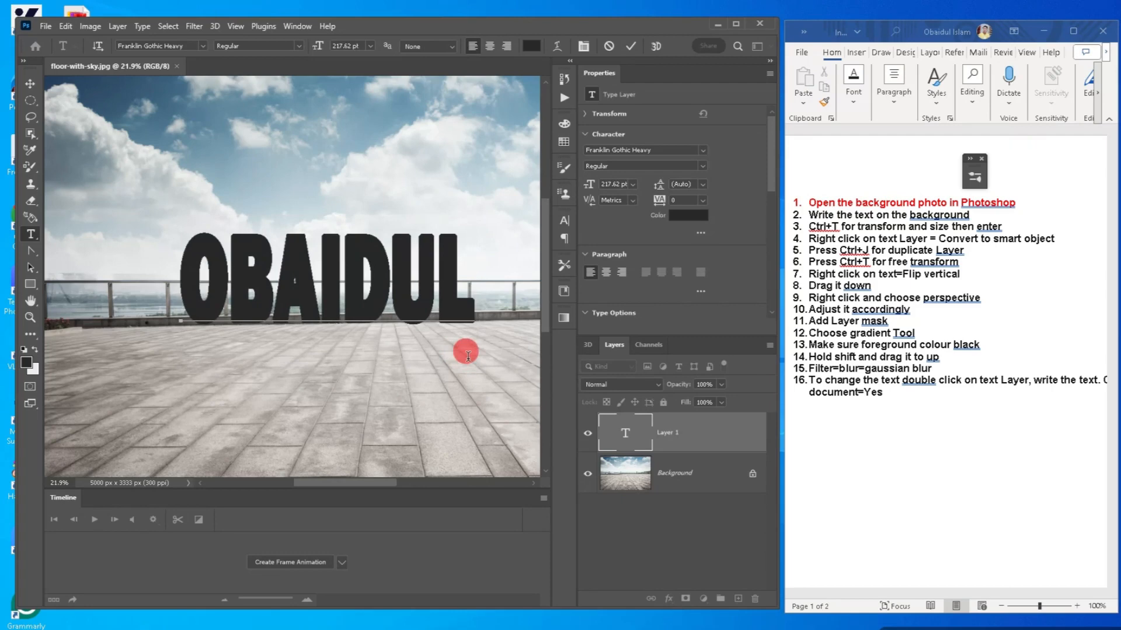
key(ctrl)
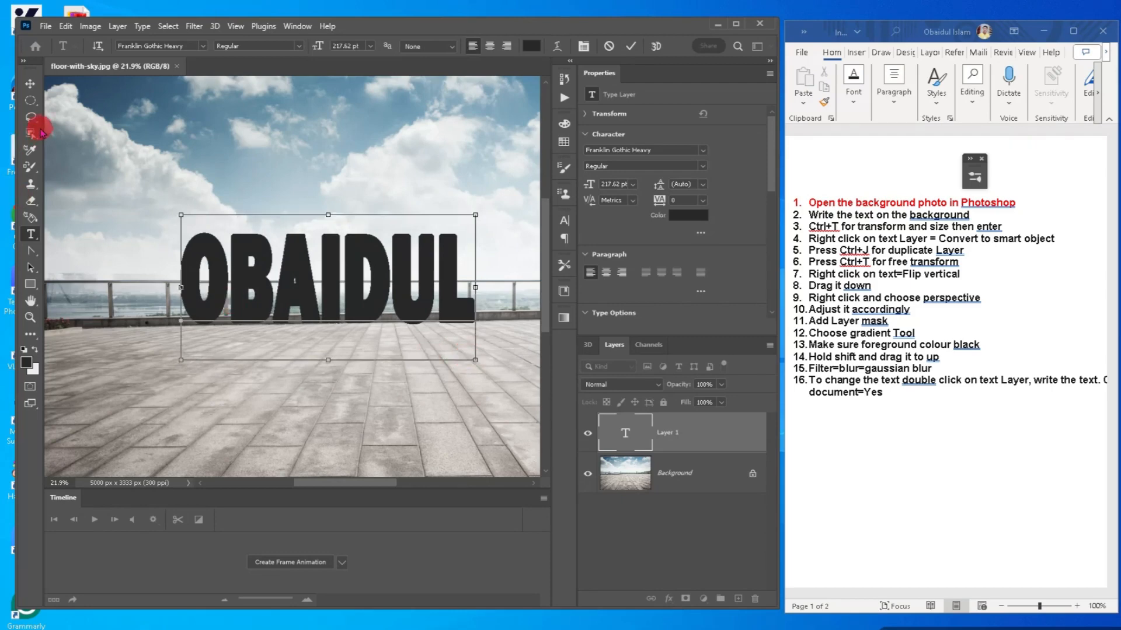
click(29, 84)
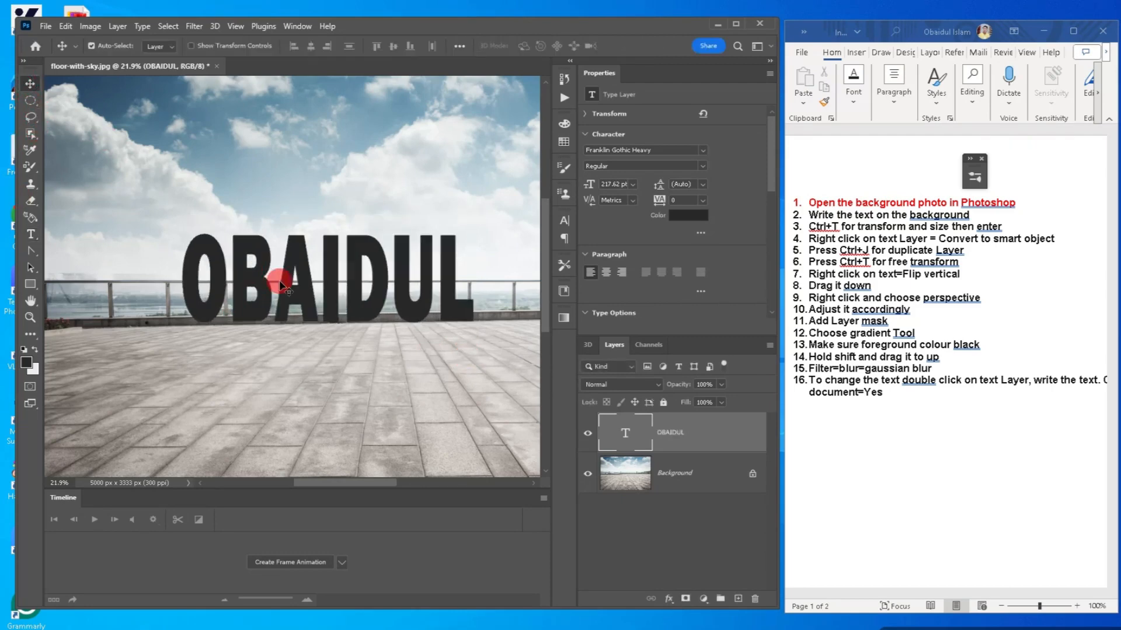
drag(281, 284, 253, 288)
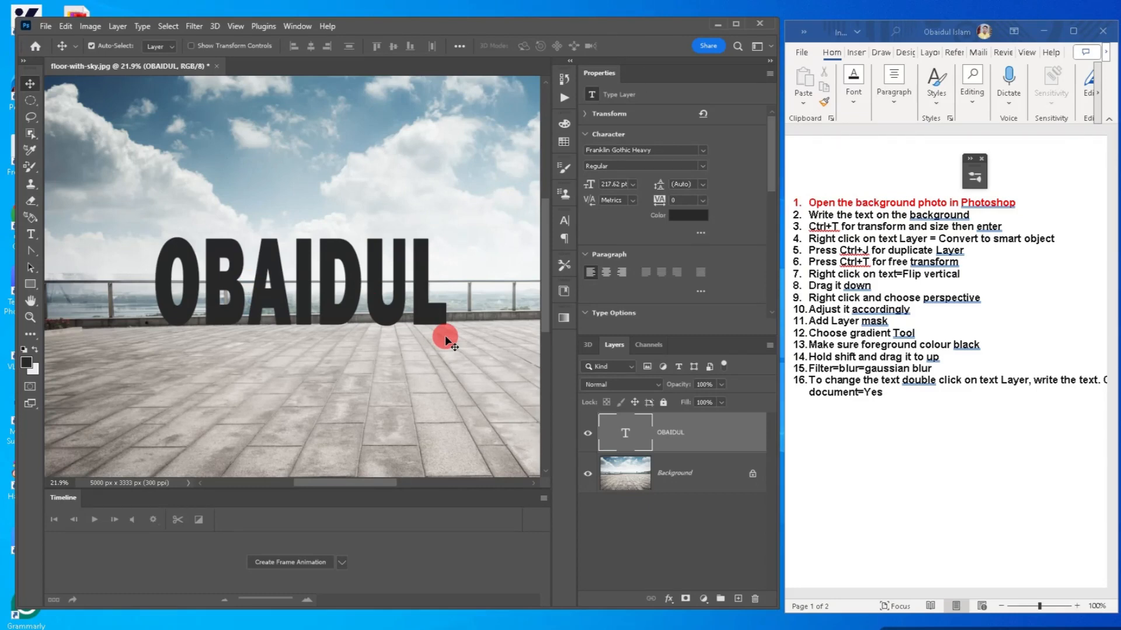
Convert the name text layer to a smart object
right_click(669, 432)
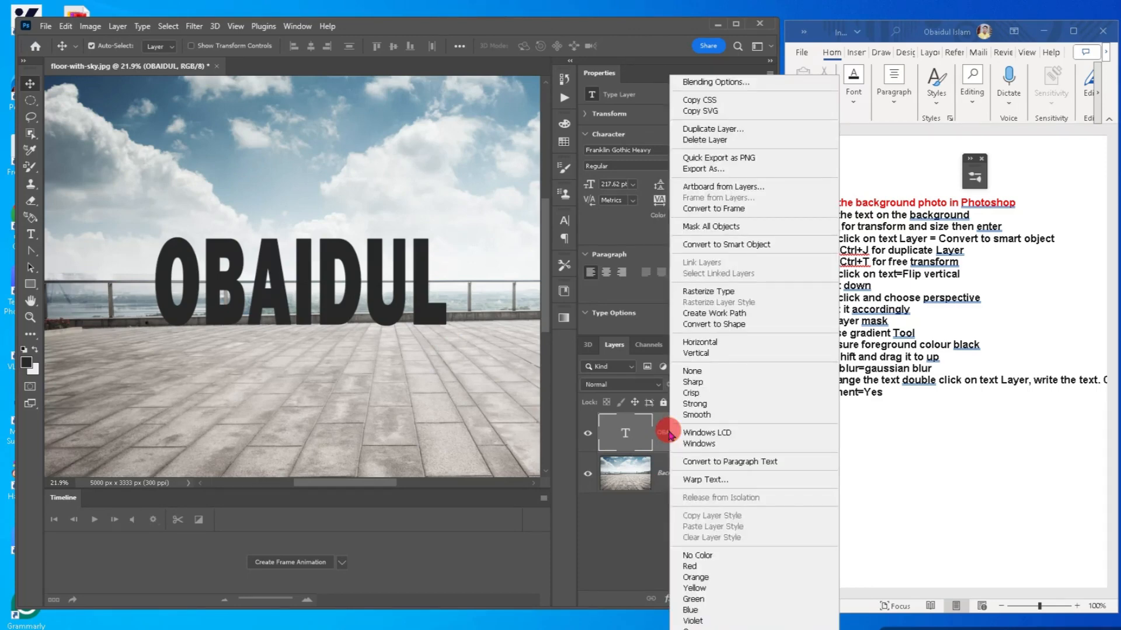
click(749, 245)
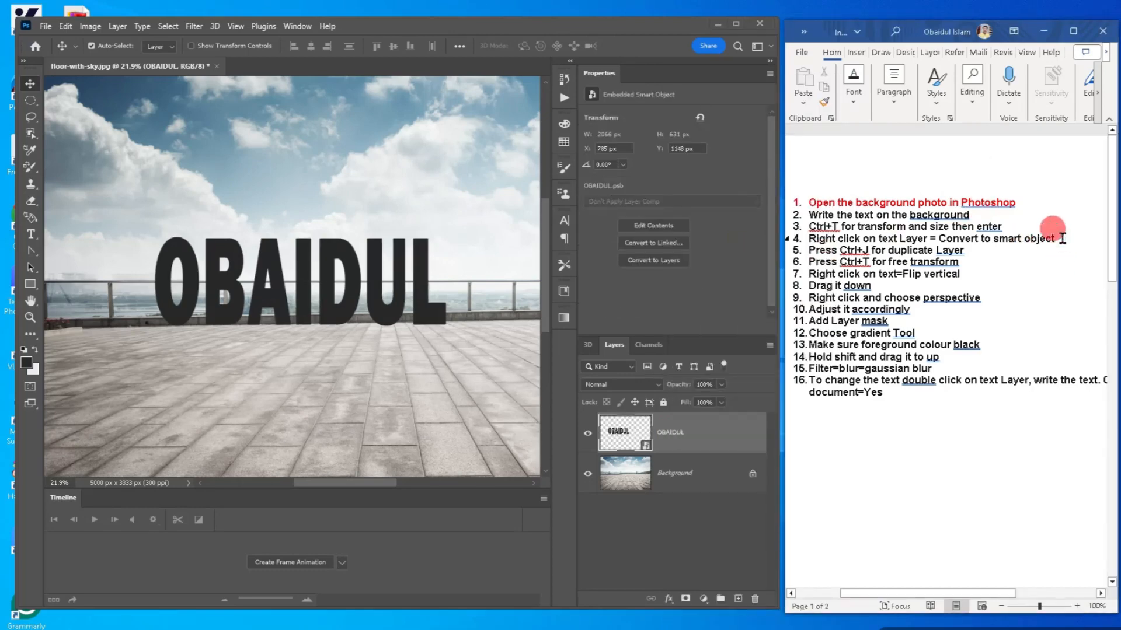
Colour instructions 2 to 4 red in the Word document
drag(1061, 237, 812, 217)
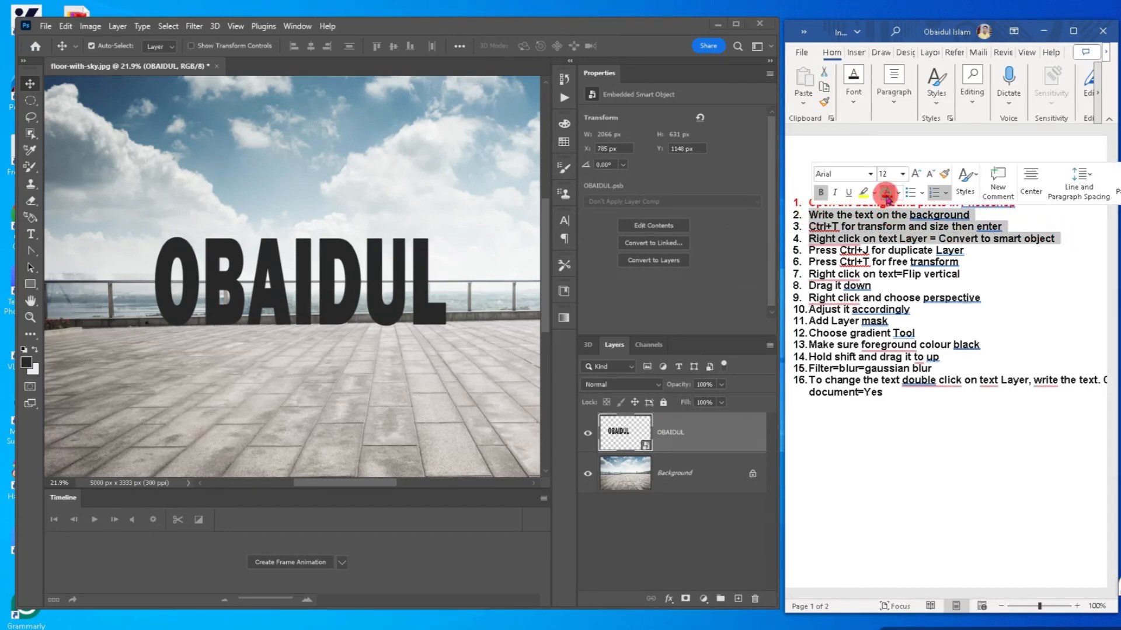
click(887, 193)
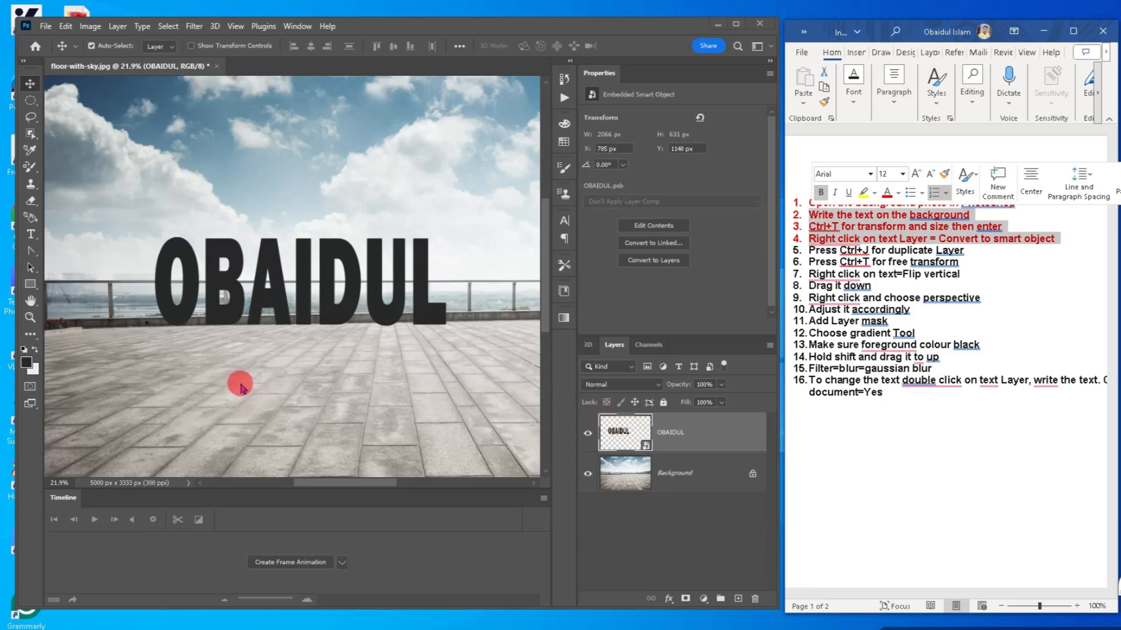
Return to Photoshop and duplicate the name smart object layer
click(283, 375)
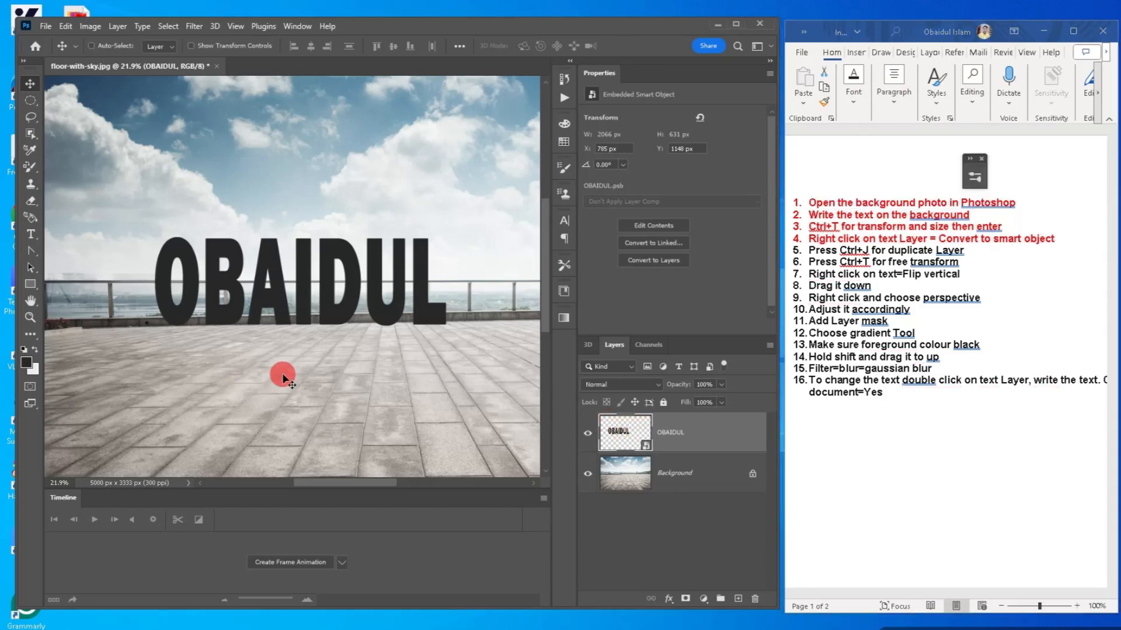
key(ctrl+j)
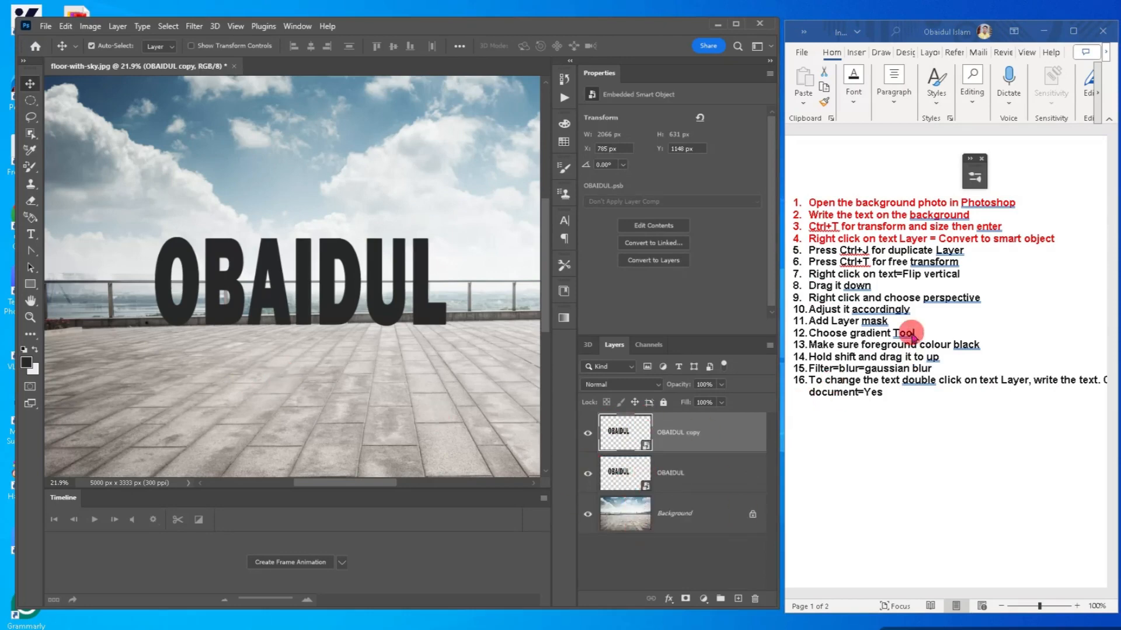
Colour instruction 5, about duplicating the layer, red in the Word document
click(966, 250)
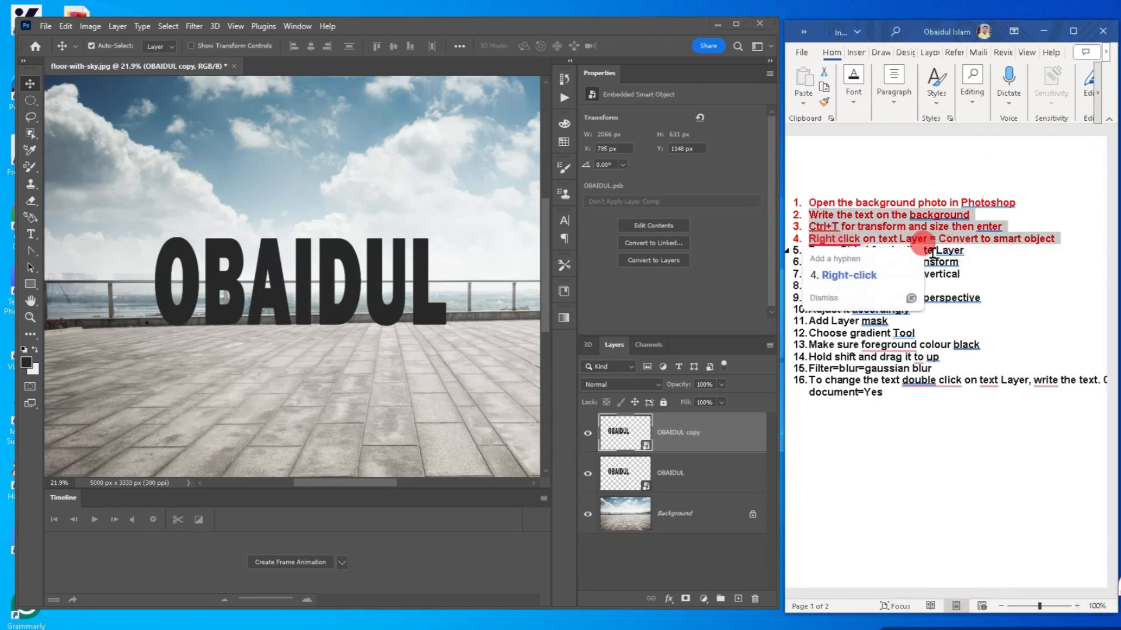
drag(972, 262, 809, 249)
click(969, 251)
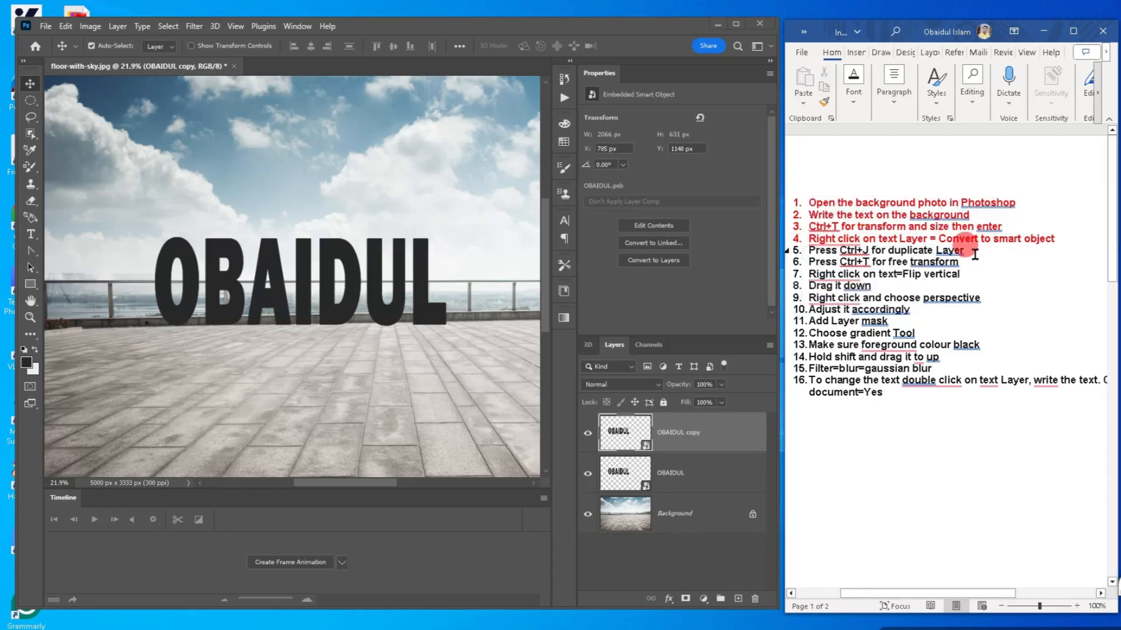
drag(974, 255, 818, 252)
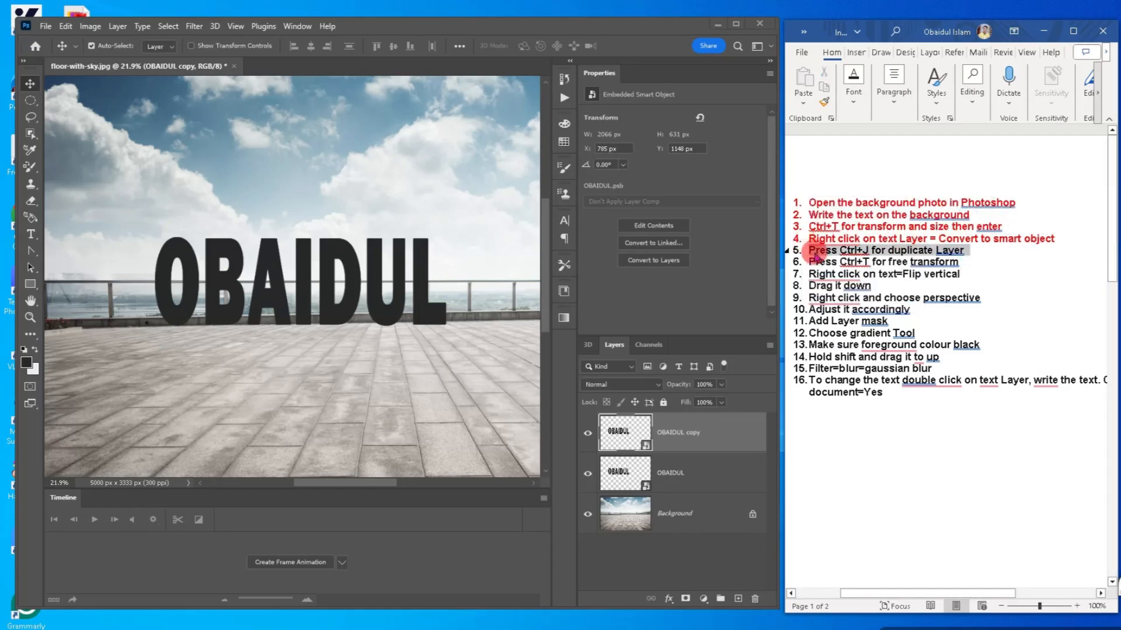
click(869, 229)
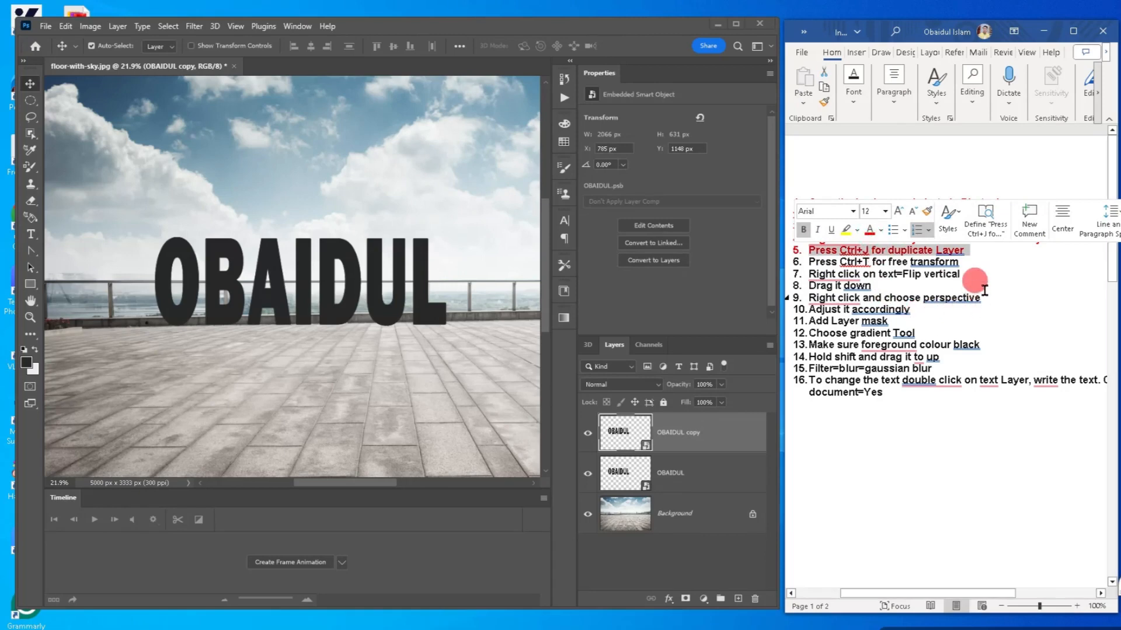
click(973, 251)
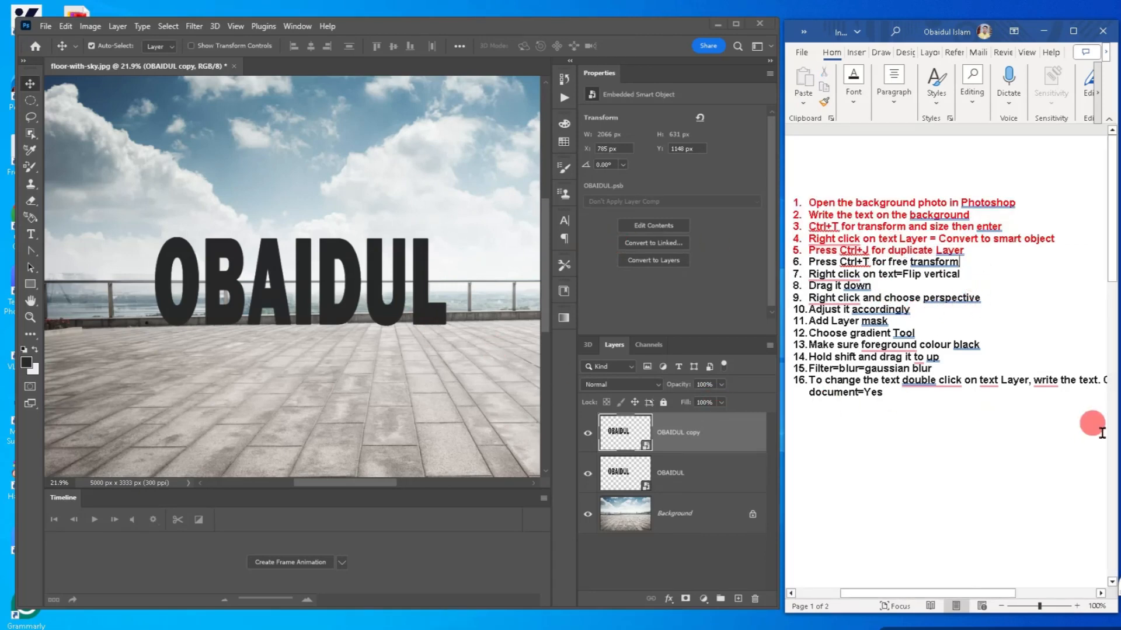
key(ctrl+t)
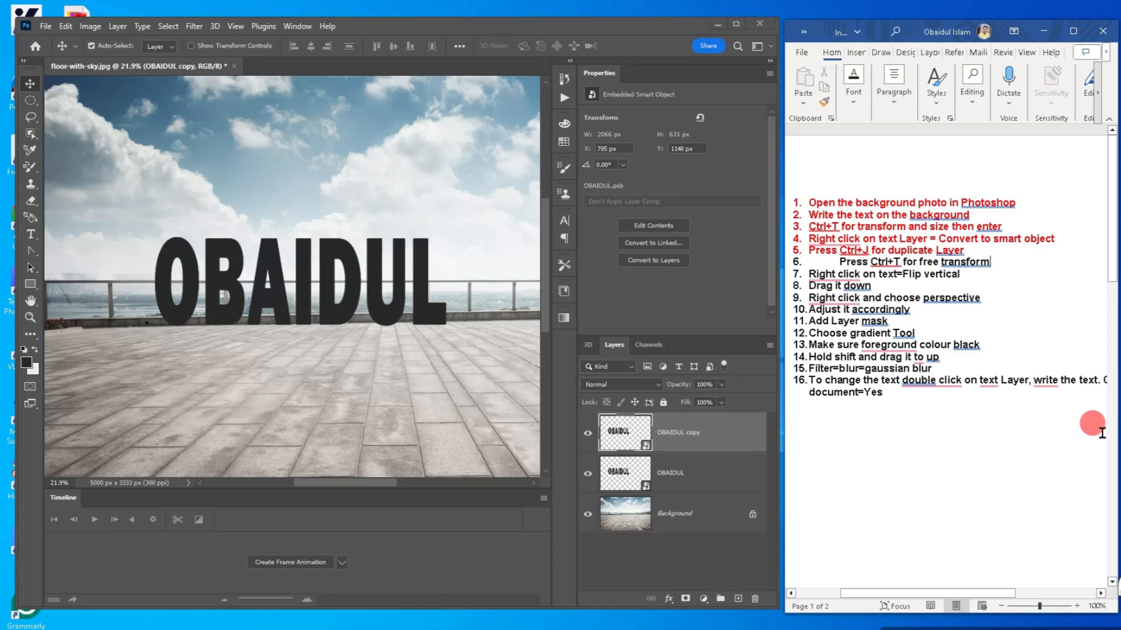
key(ctrl+z)
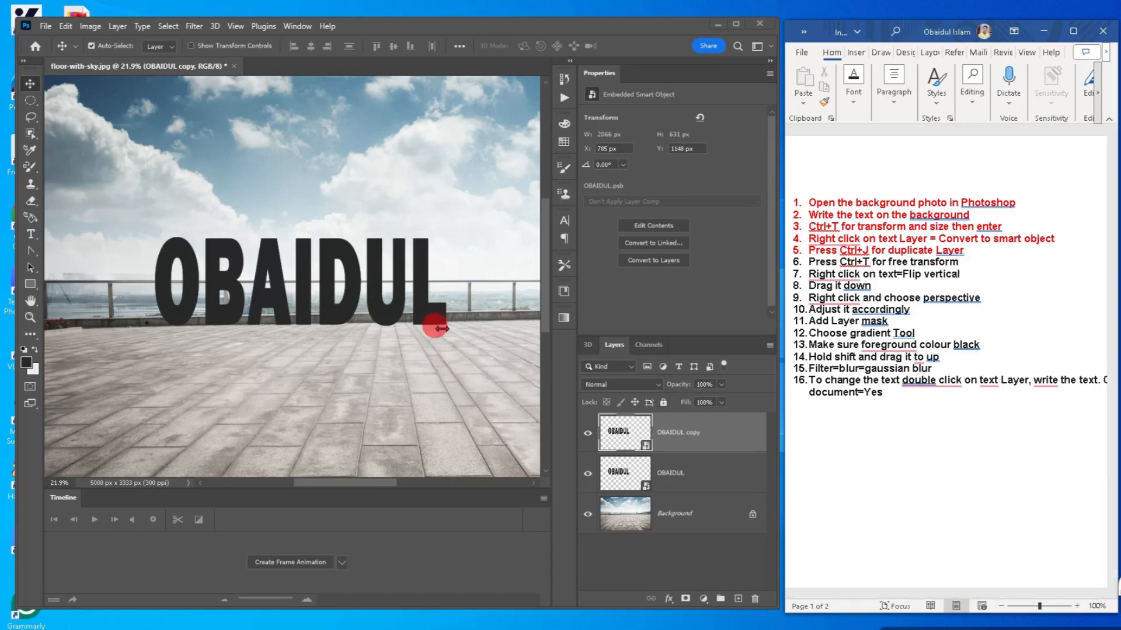
Return to Photoshop, flip the duplicated name layer vertically and pull it down onto the floor as a mirror image at about 104% height
click(272, 328)
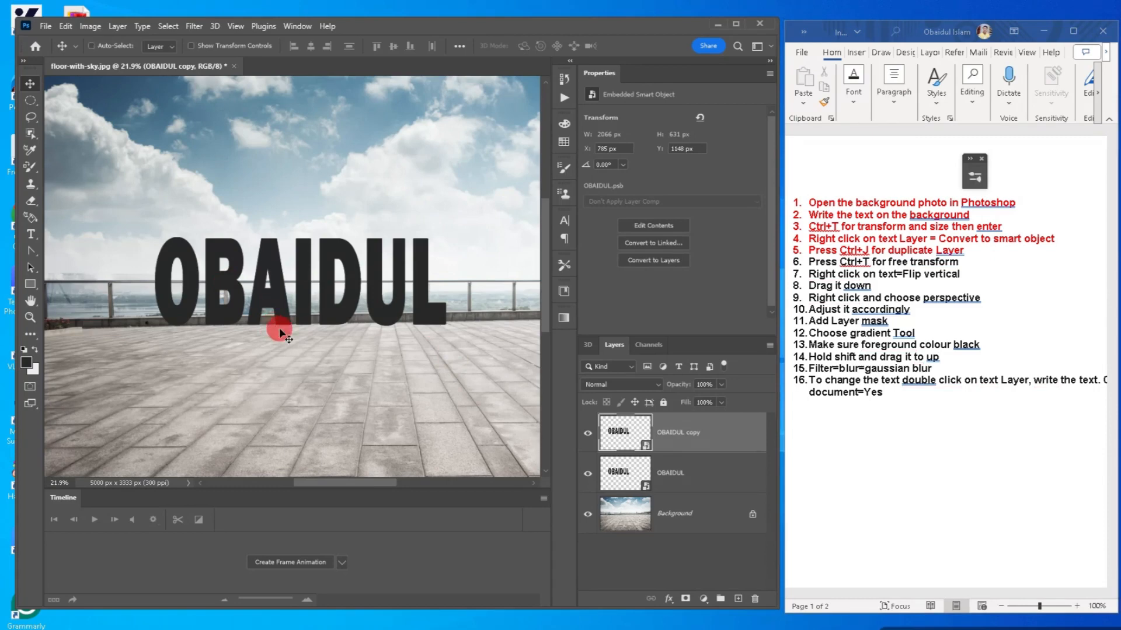
key(ctrl+t)
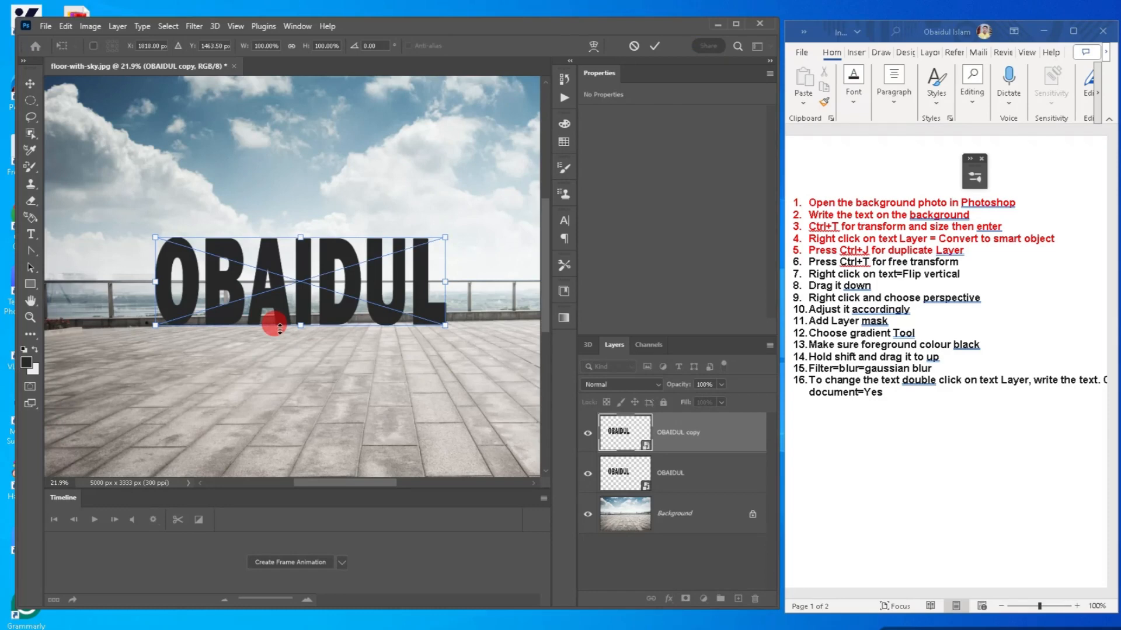
right_click(294, 278)
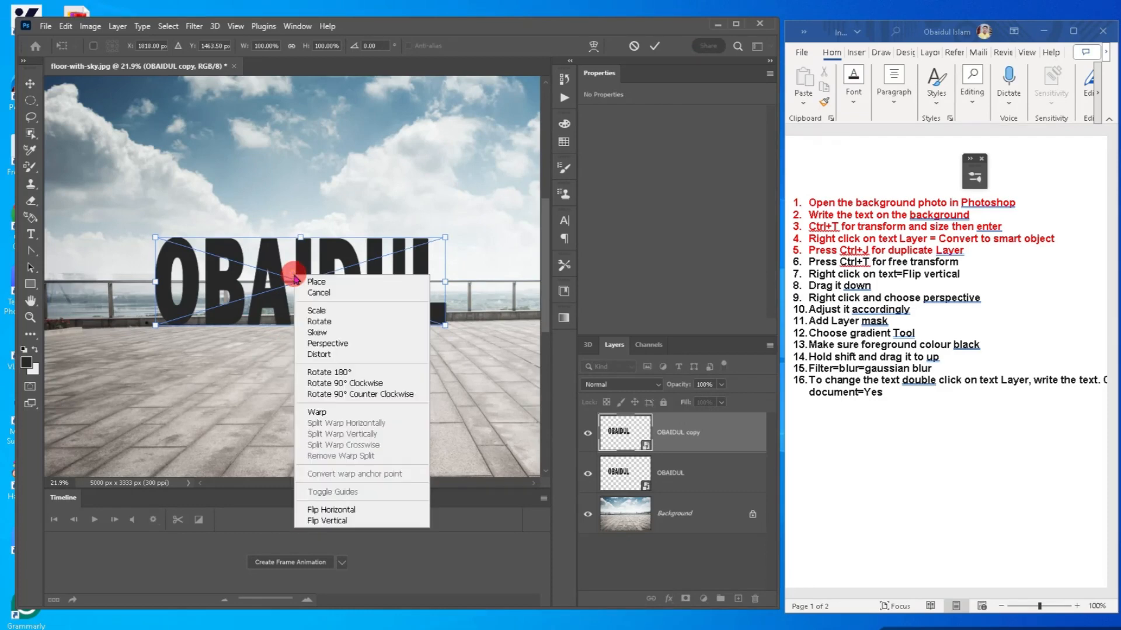
click(333, 521)
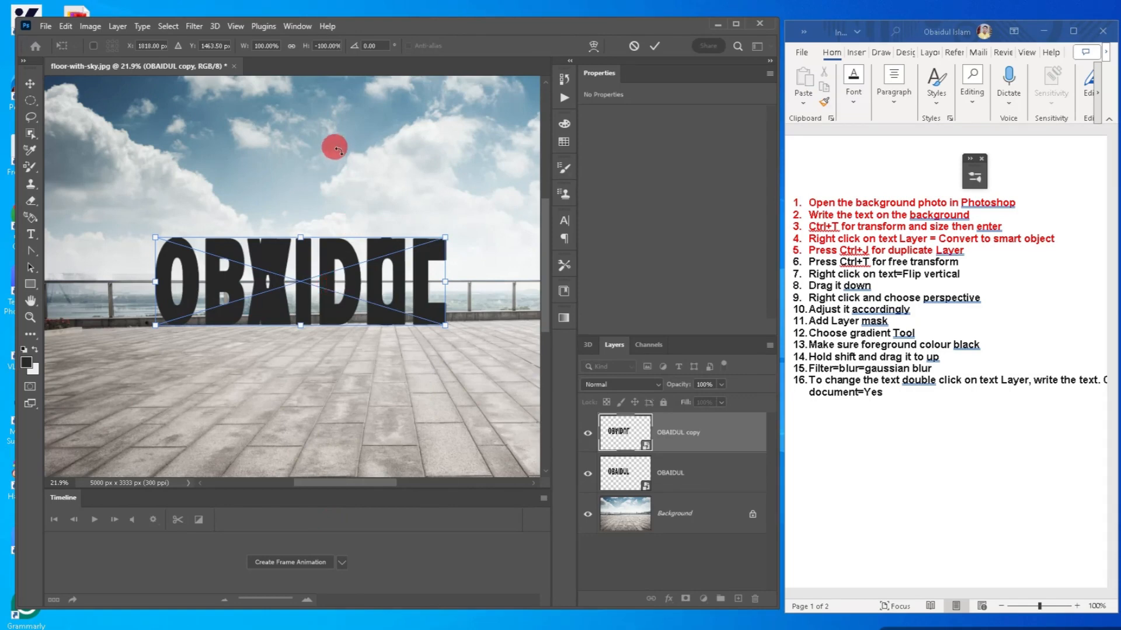
mouse_move(300, 238)
mouse_down()
mouse_move(292, 282)
mouse_move(253, 335)
mouse_move(249, 374)
mouse_move(274, 241)
mouse_move(293, 296)
mouse_move(293, 414)
mouse_move(295, 233)
mouse_move(299, 324)
mouse_up()
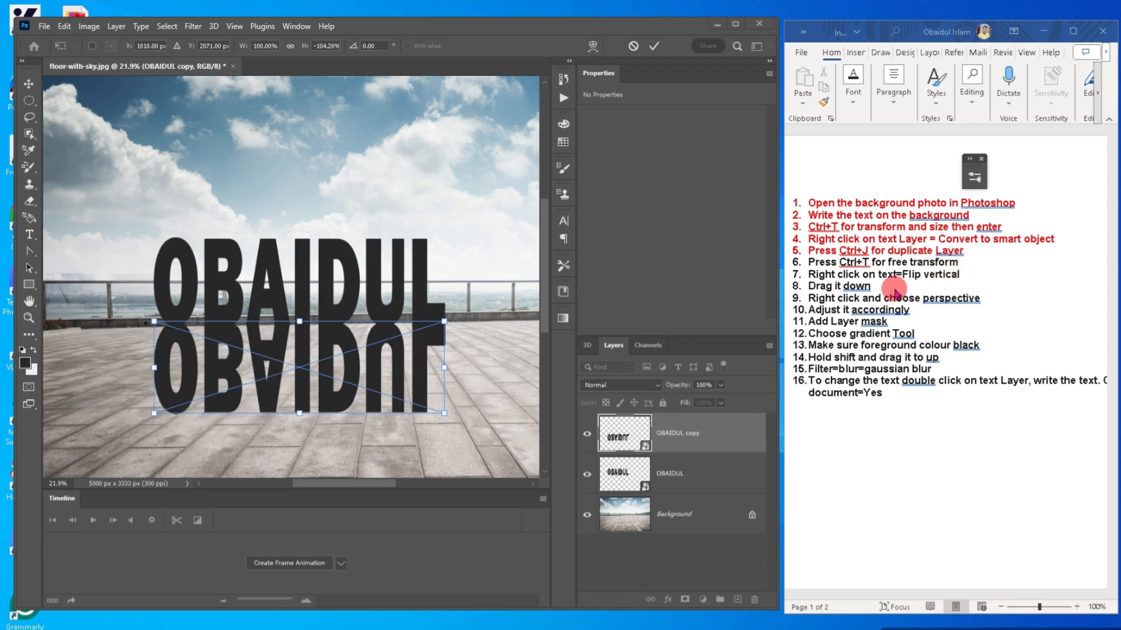
Colour instructions 6 to 8 red in the Word document
click(876, 286)
drag(803, 289, 797, 261)
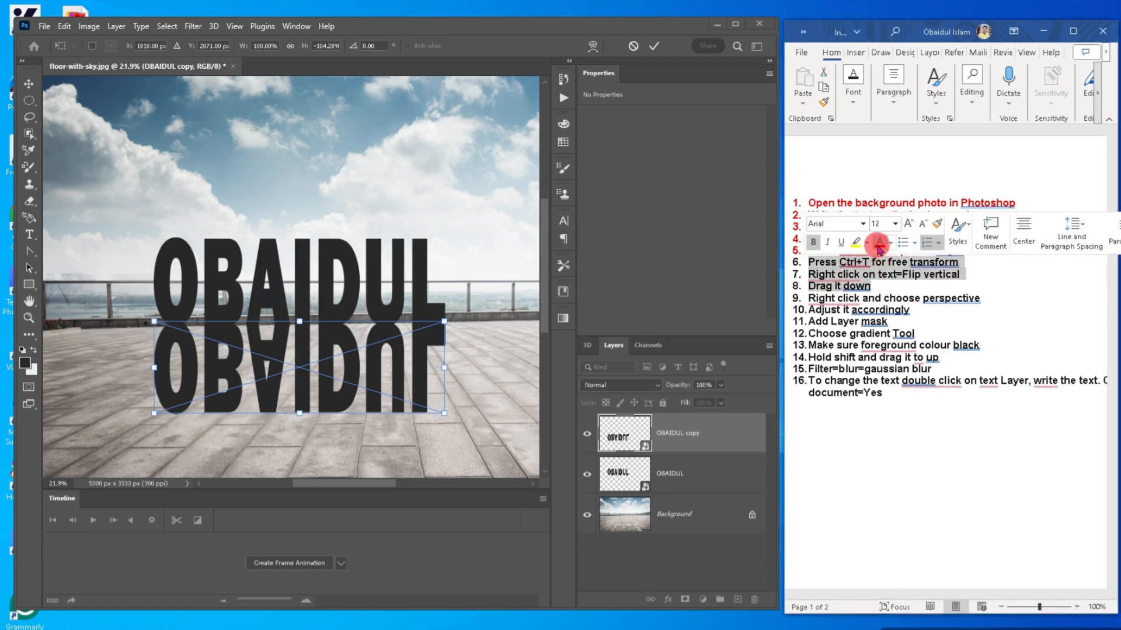
click(879, 241)
click(991, 303)
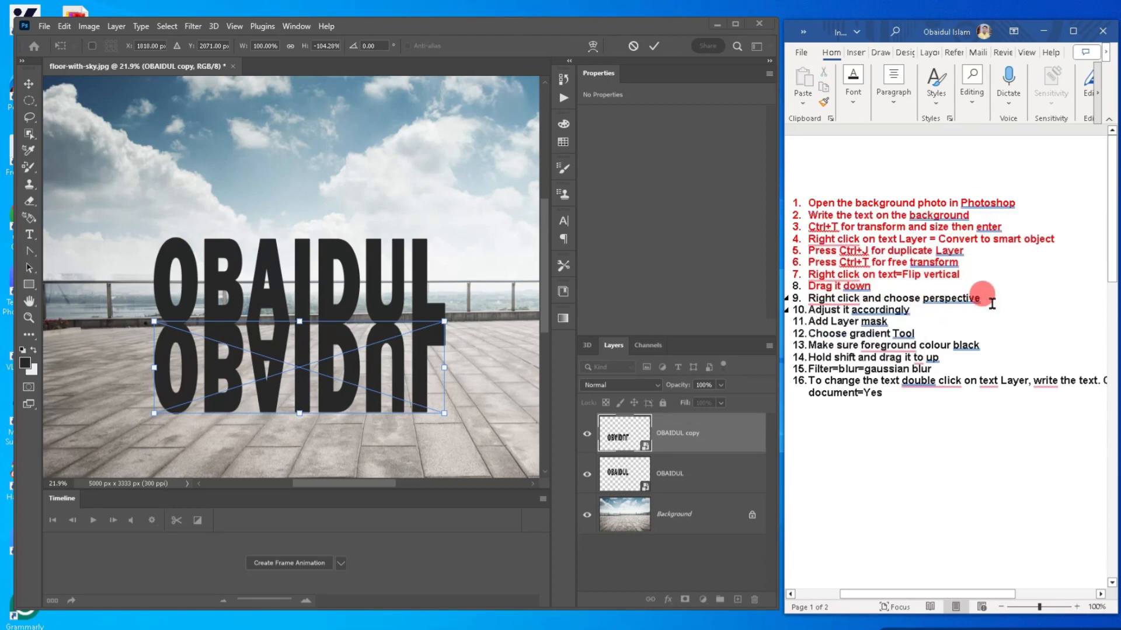
Back in Photoshop, apply a Perspective transform to the flipped copy, flaring its near edge outward symmetrically to about 221% width
click(310, 350)
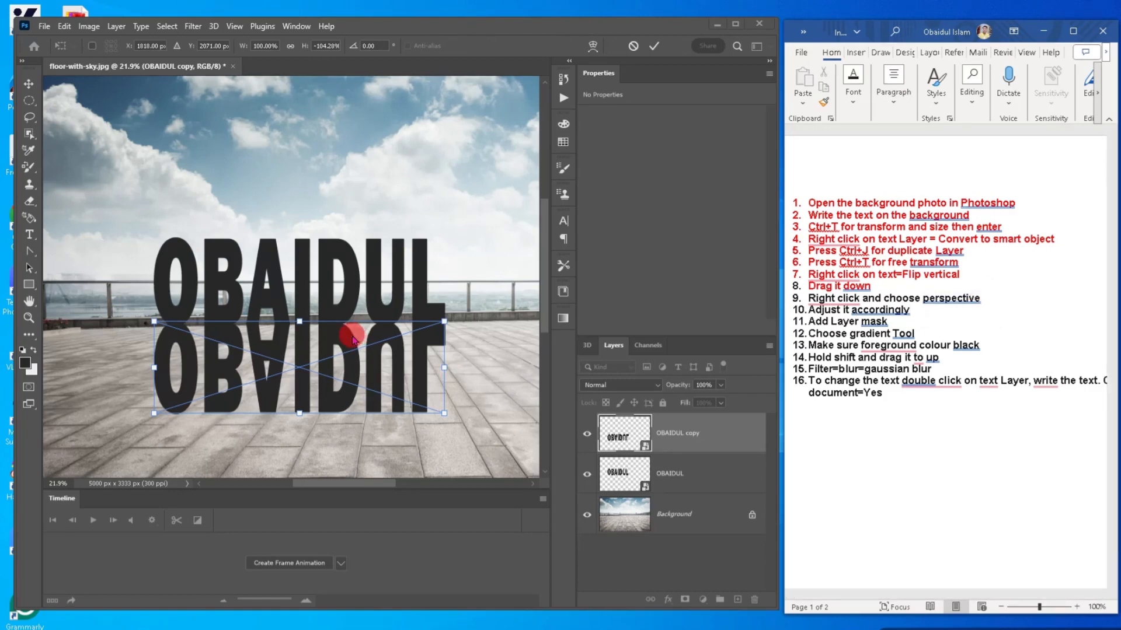
click(310, 350)
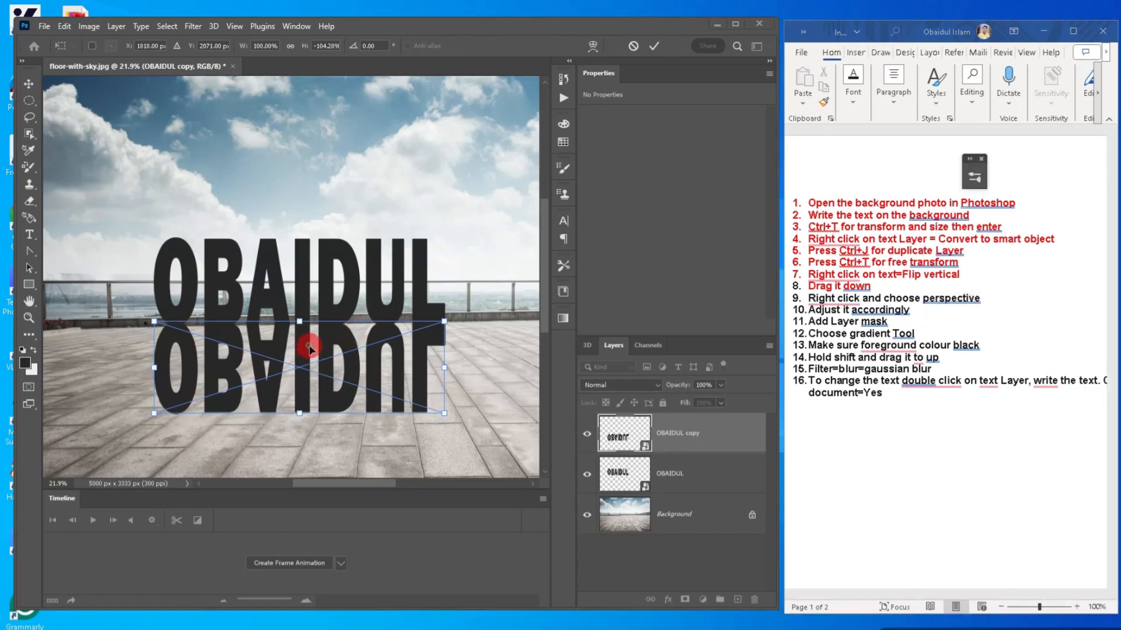
right_click(309, 351)
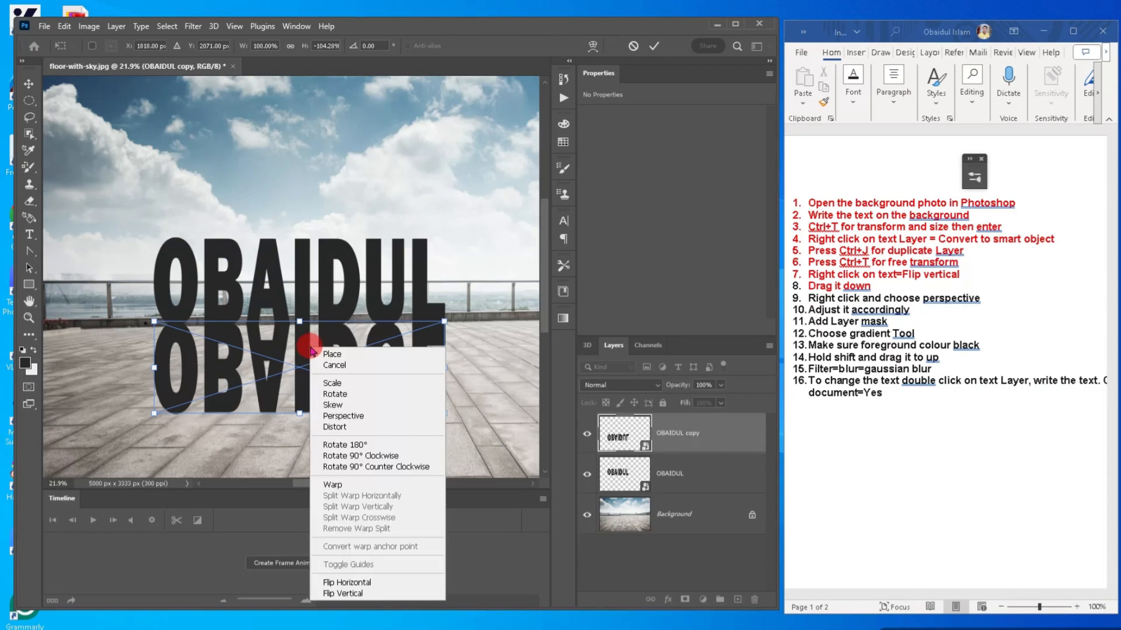
click(352, 417)
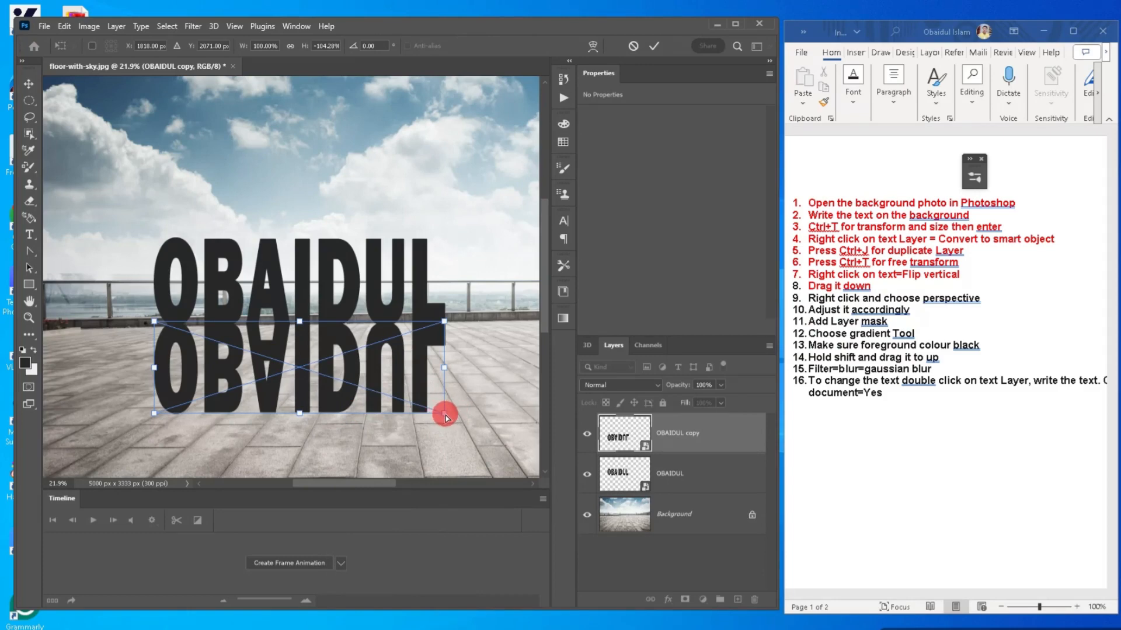
drag(445, 416, 551, 458)
drag(366, 483, 365, 418)
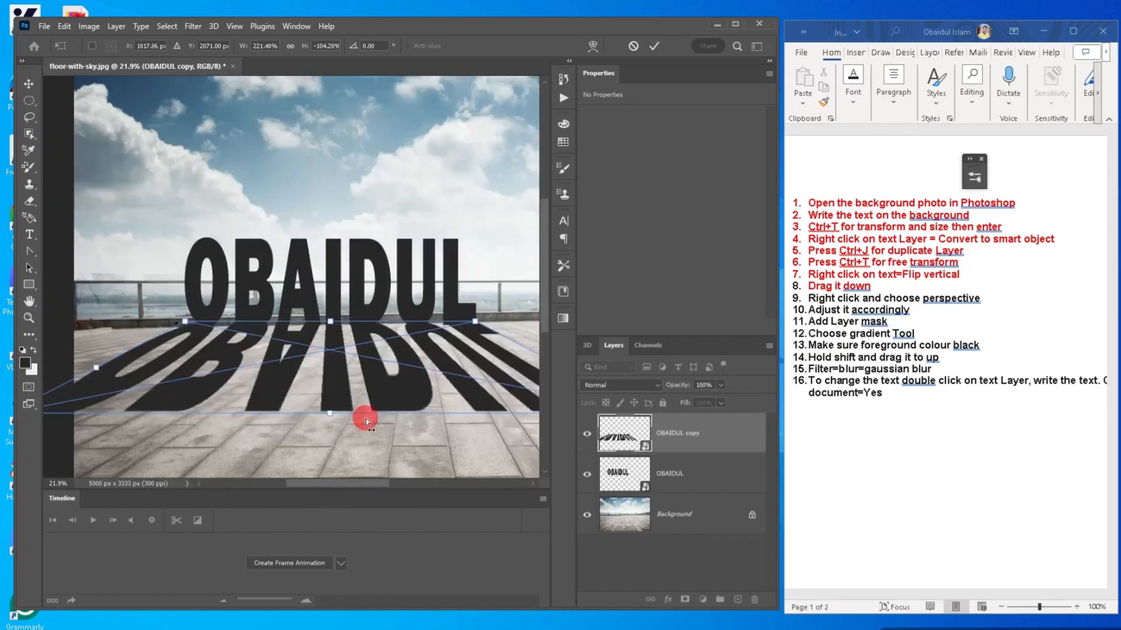
key(Return)
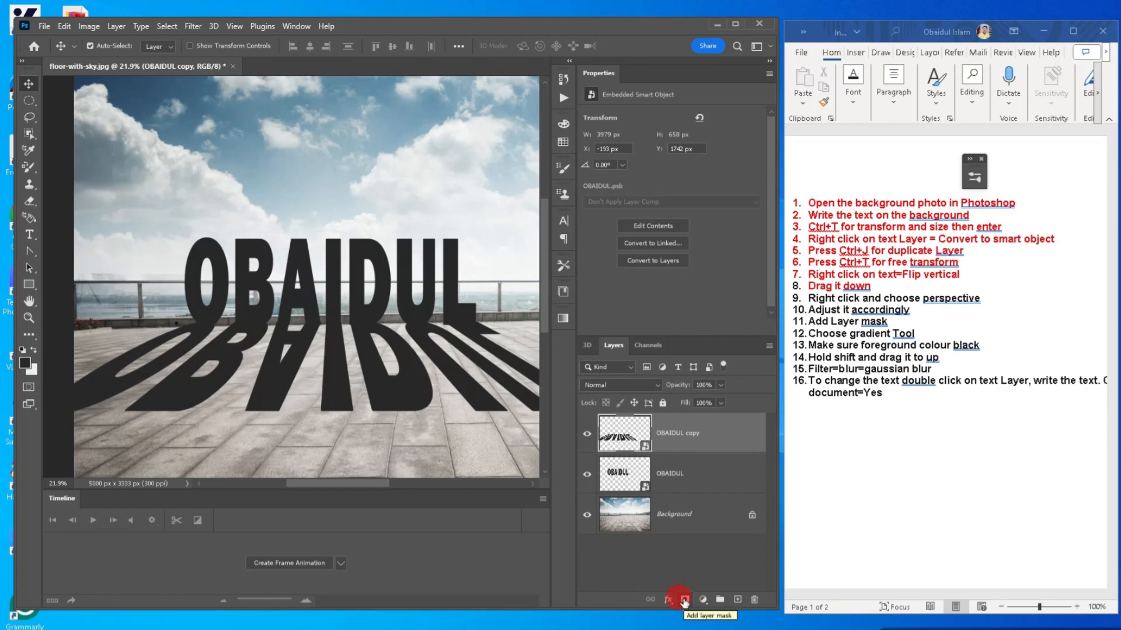
Add a layer mask to the flipped copy and fade its near end with a black-to-white linear gradient drawn from the floor up to the text's base
click(684, 600)
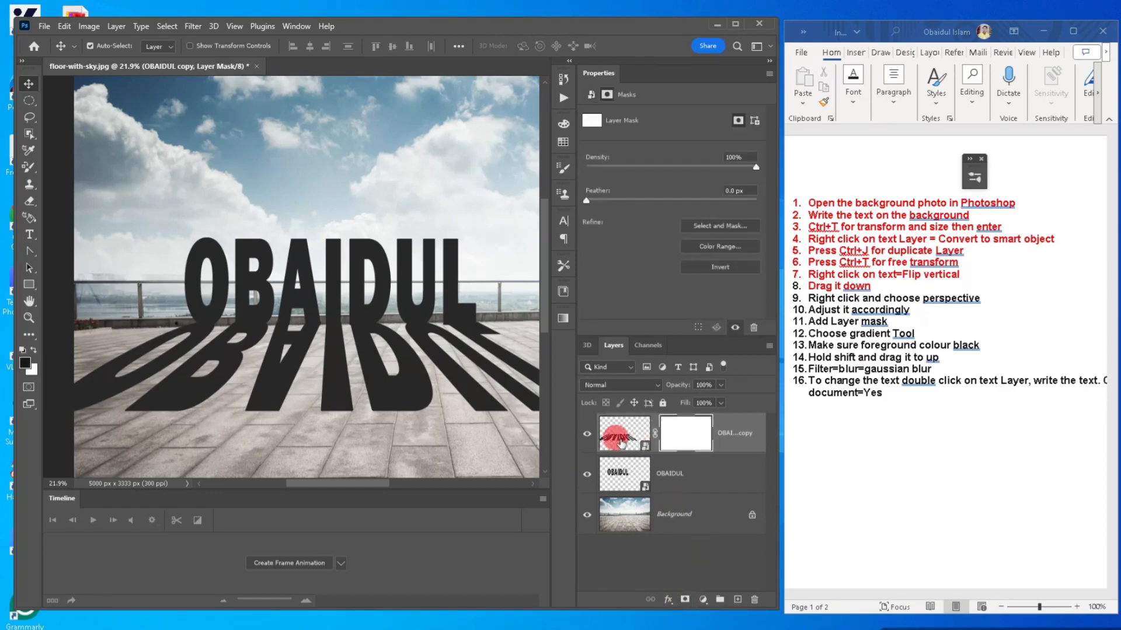
click(29, 336)
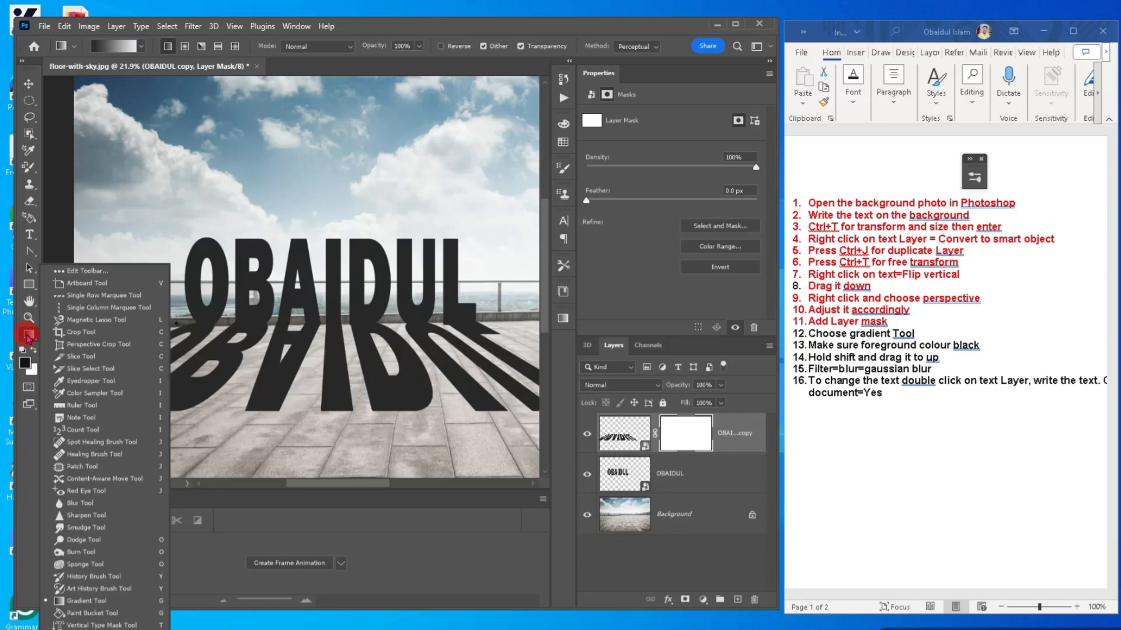
mouse_move(27, 339)
mouse_down()
mouse_move(50, 534)
mouse_move(92, 607)
mouse_move(83, 601)
mouse_up()
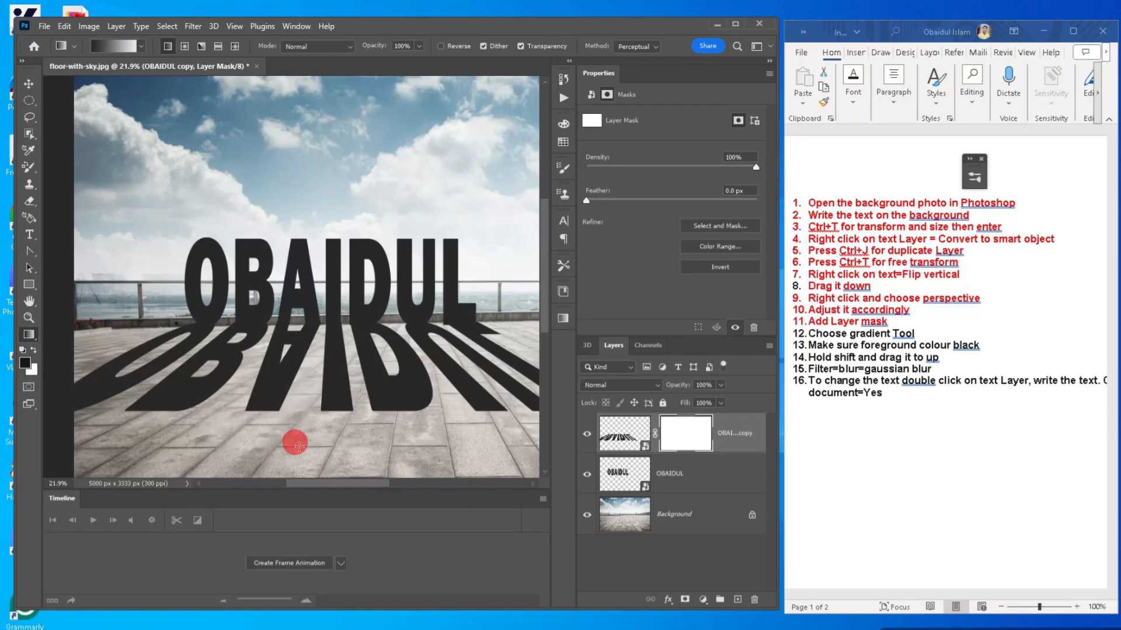
drag(299, 447, 331, 331)
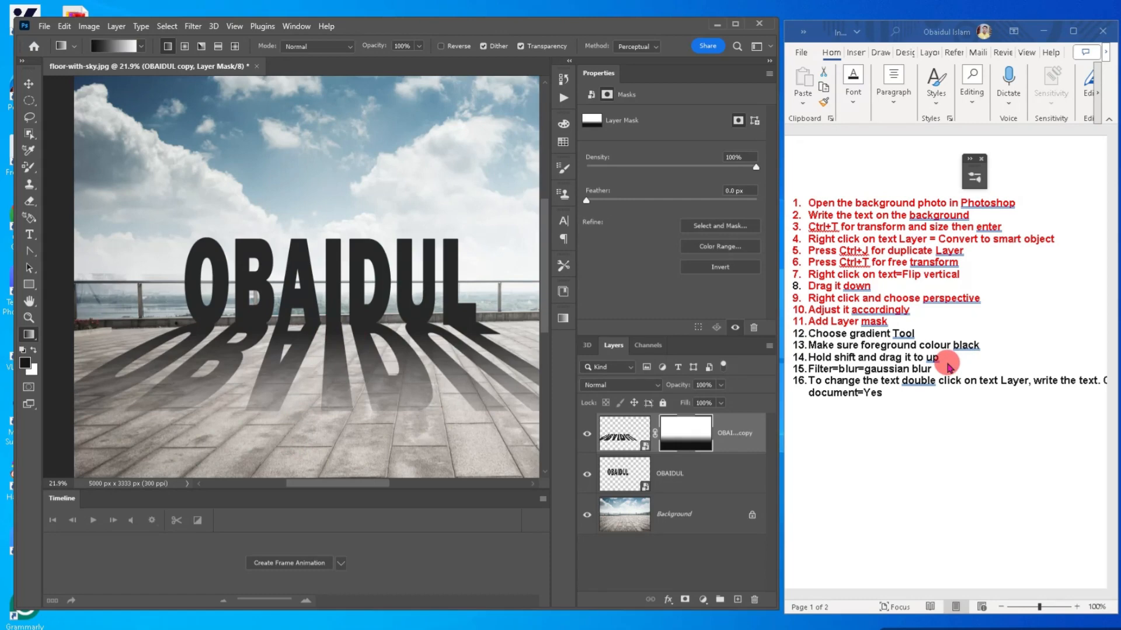
Colour instructions 12 to 14 red in the Word document
click(946, 359)
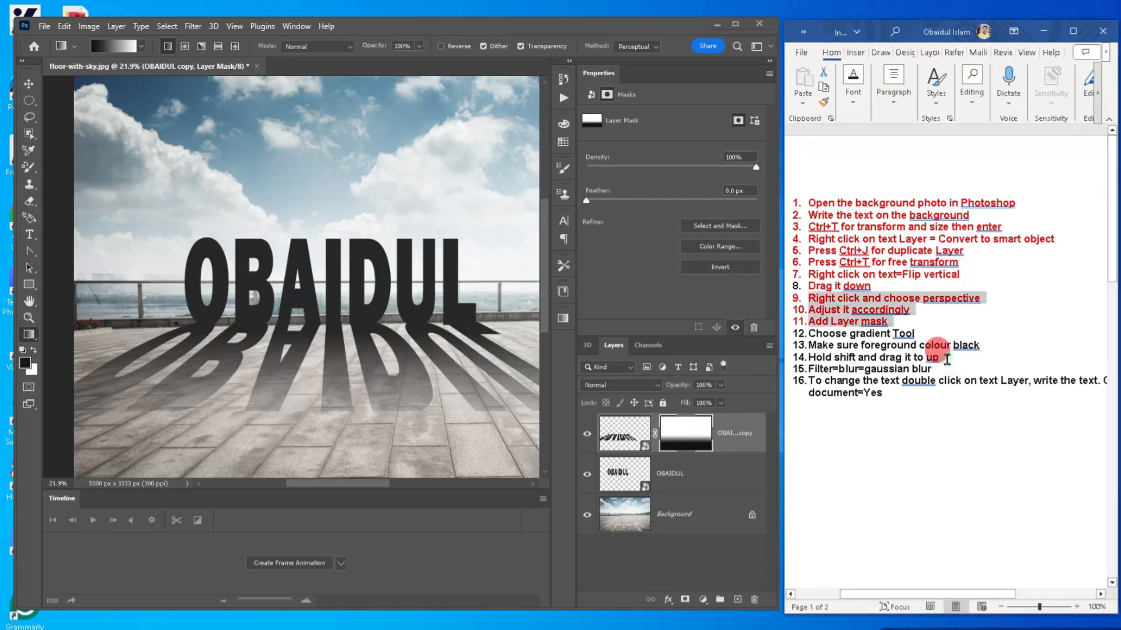
click(937, 357)
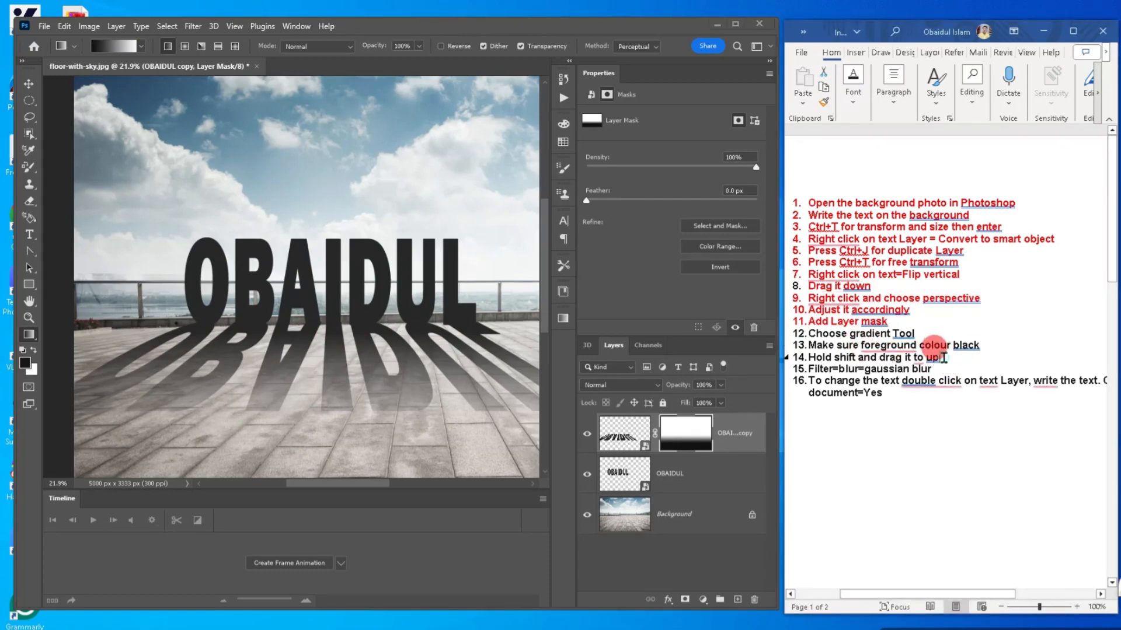
drag(938, 358, 808, 337)
click(883, 315)
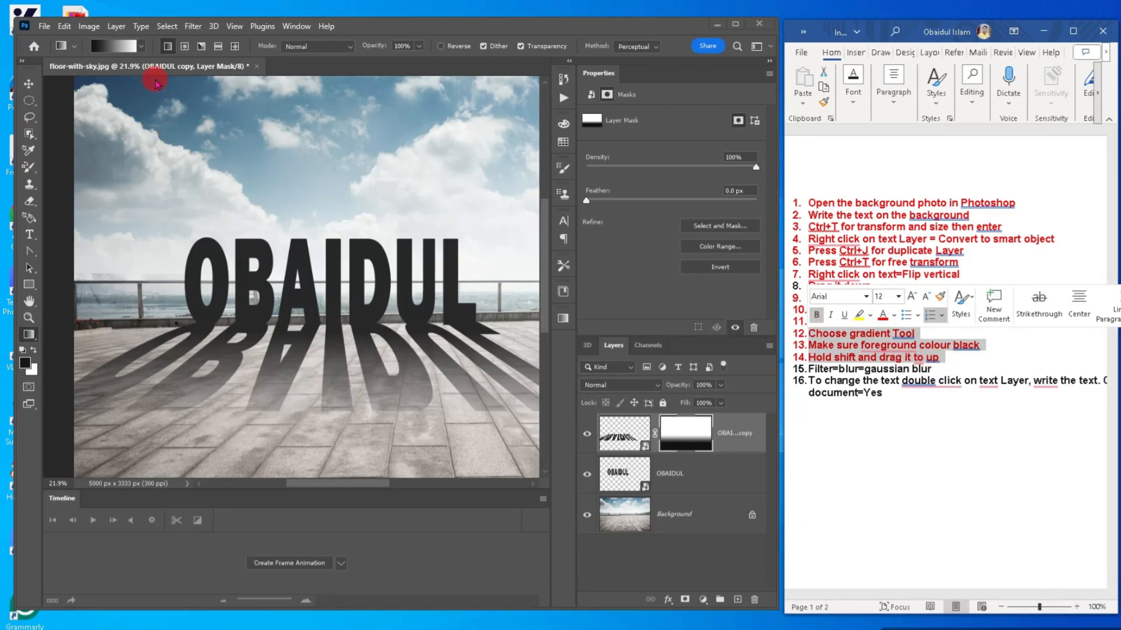
Return to Photoshop and apply a Gaussian Blur with a 5-pixel radius to the flipped copy's layer mask
click(192, 26)
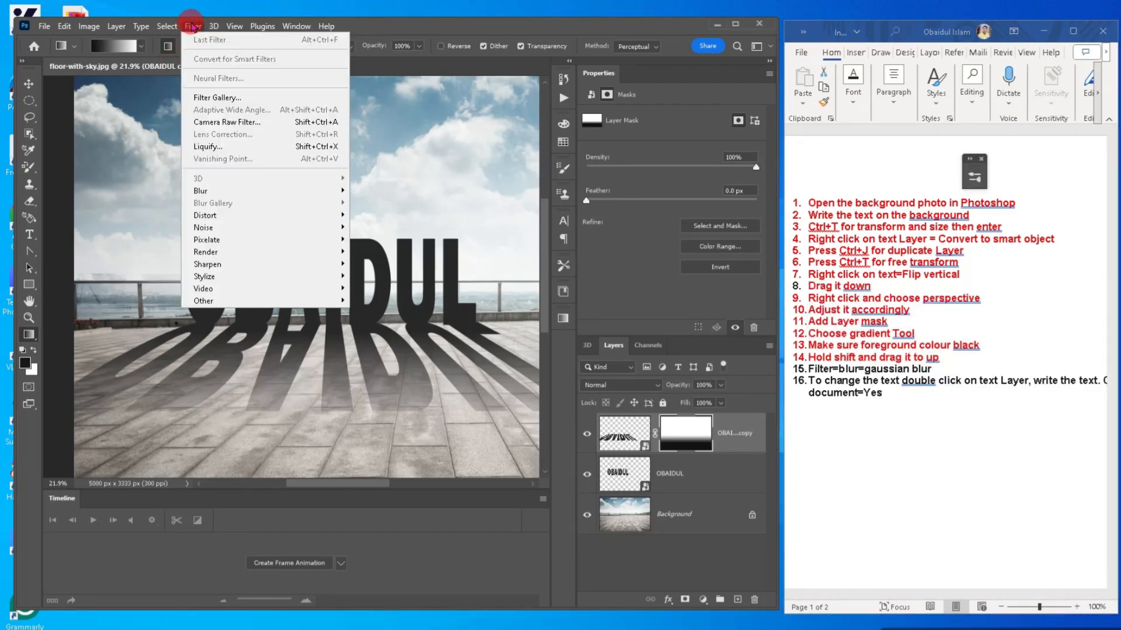
mouse_move(263, 189)
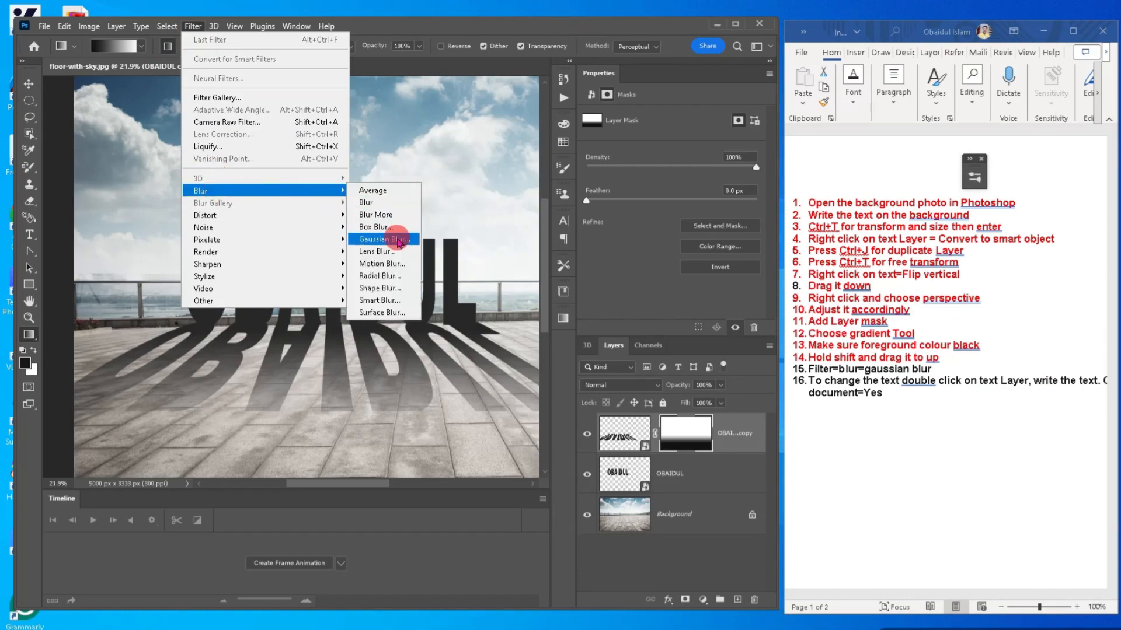
click(399, 244)
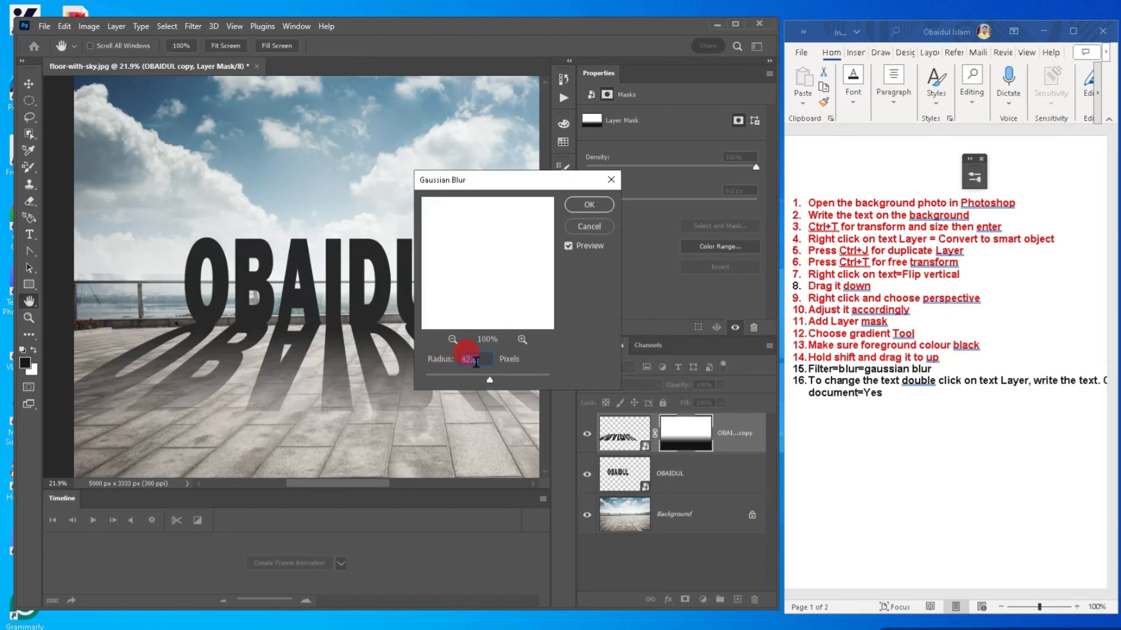
text(5)
click(594, 206)
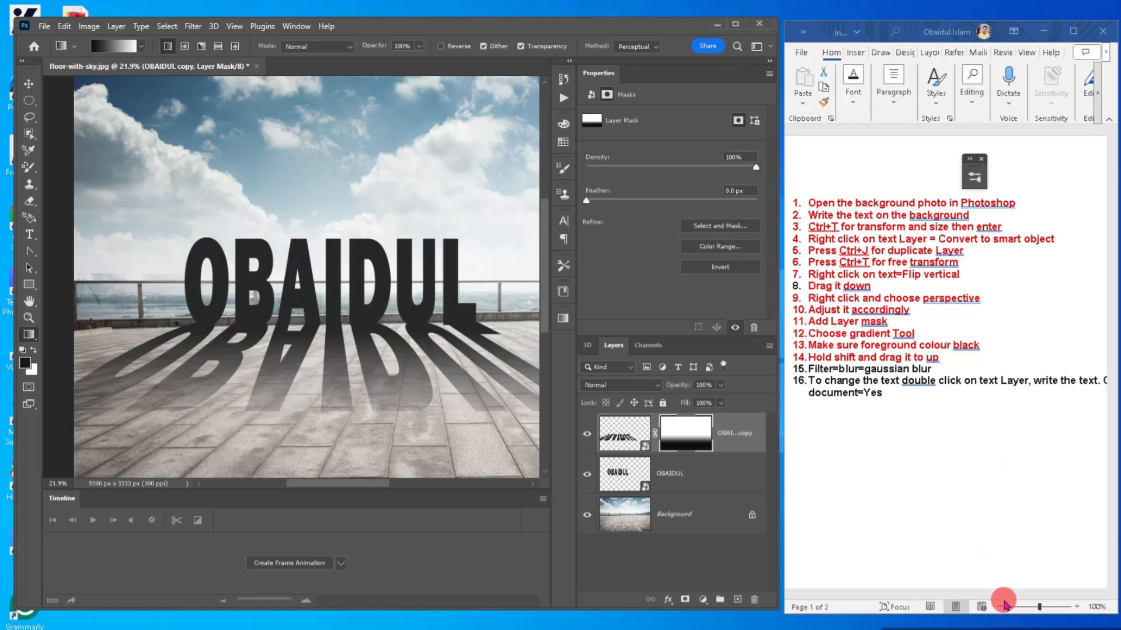
Read the remaining text-editing instruction in the Word checklist, then return to Photoshop and open the upright text layer's smart object contents
click(987, 592)
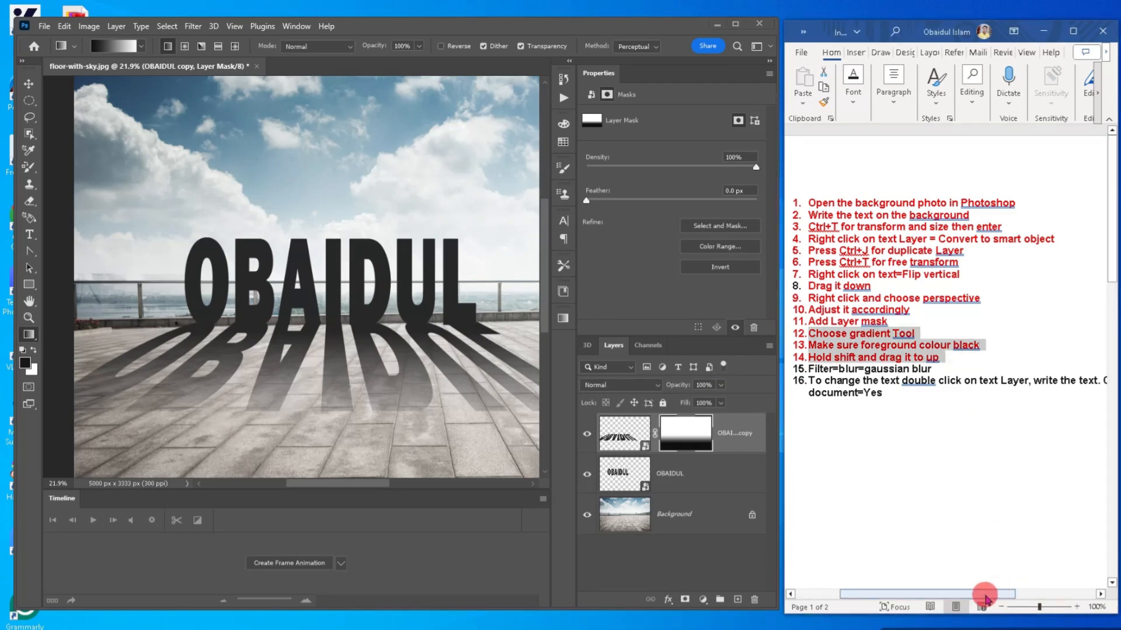
mouse_move(986, 594)
mouse_down()
mouse_move(1036, 605)
mouse_move(981, 600)
mouse_move(996, 596)
mouse_up()
click(622, 474)
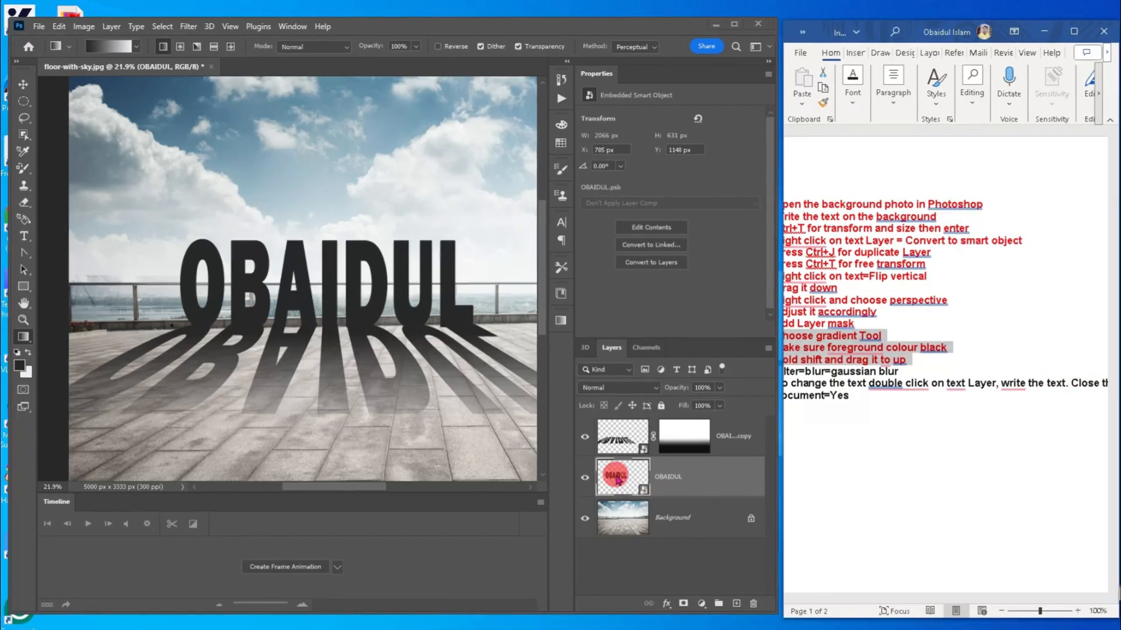
double_click(616, 478)
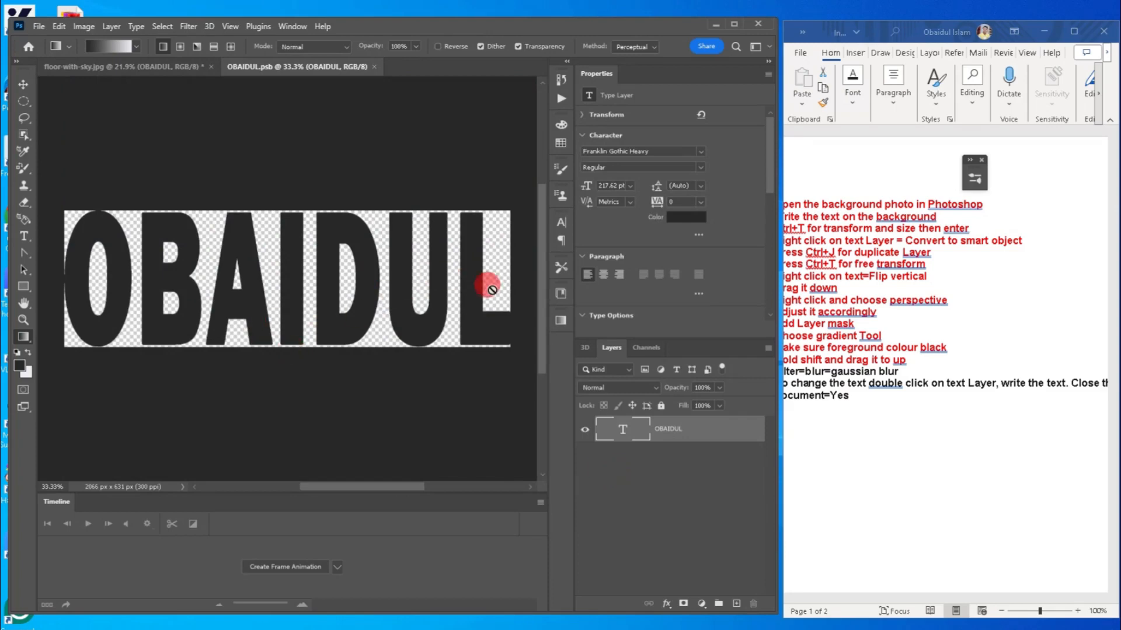
Delete all the existing lettering from the smart object's text layer with the Type tool
click(23, 236)
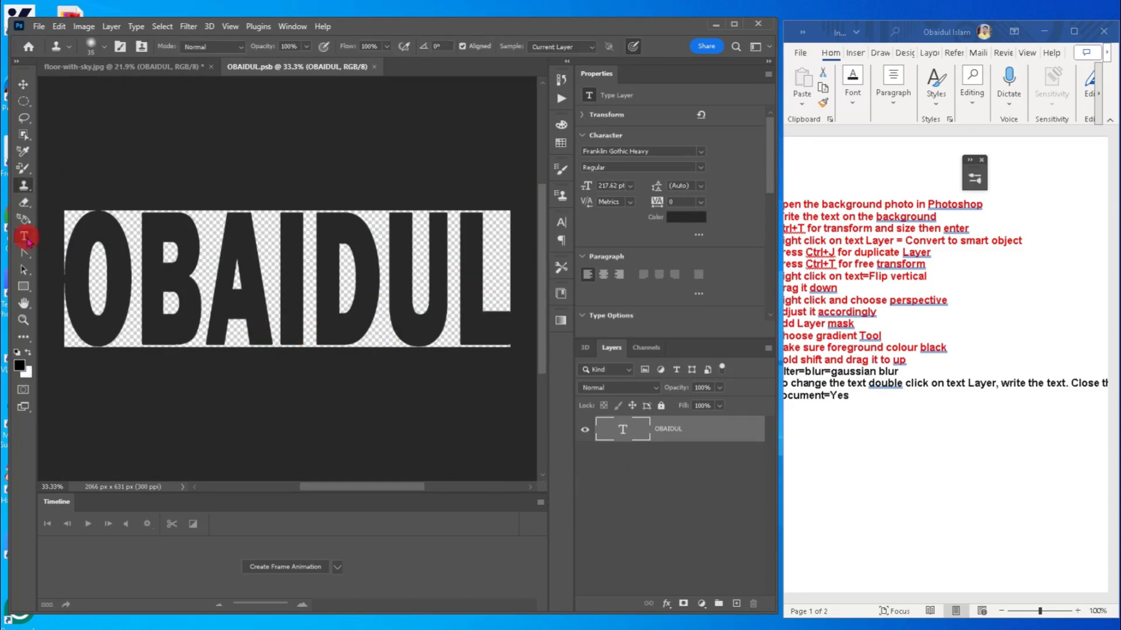
click(150, 261)
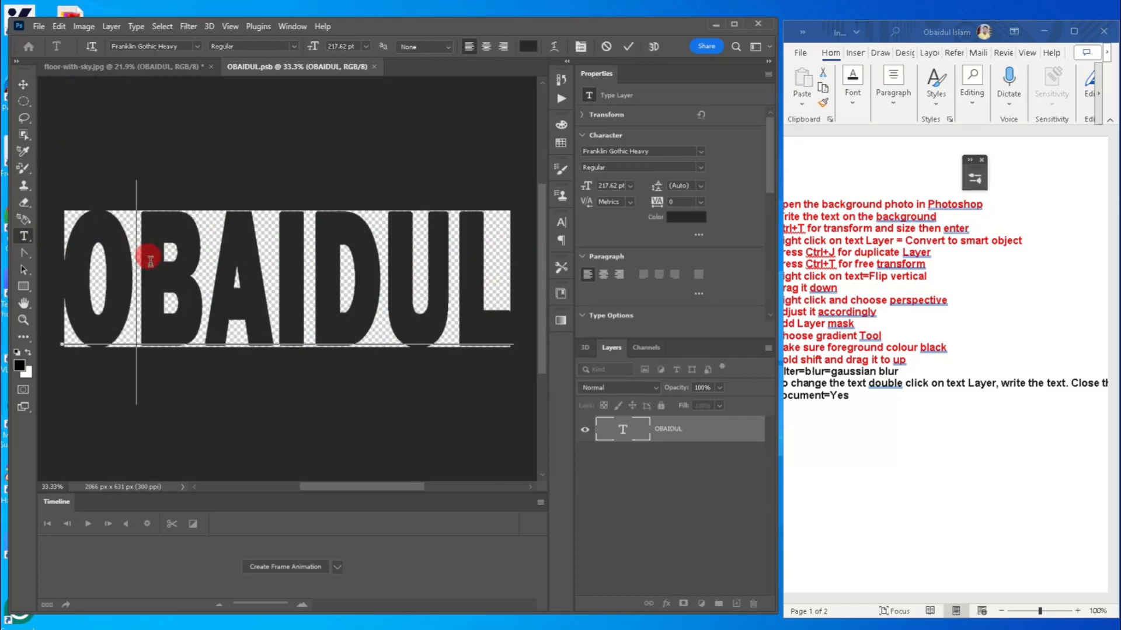
click(493, 271)
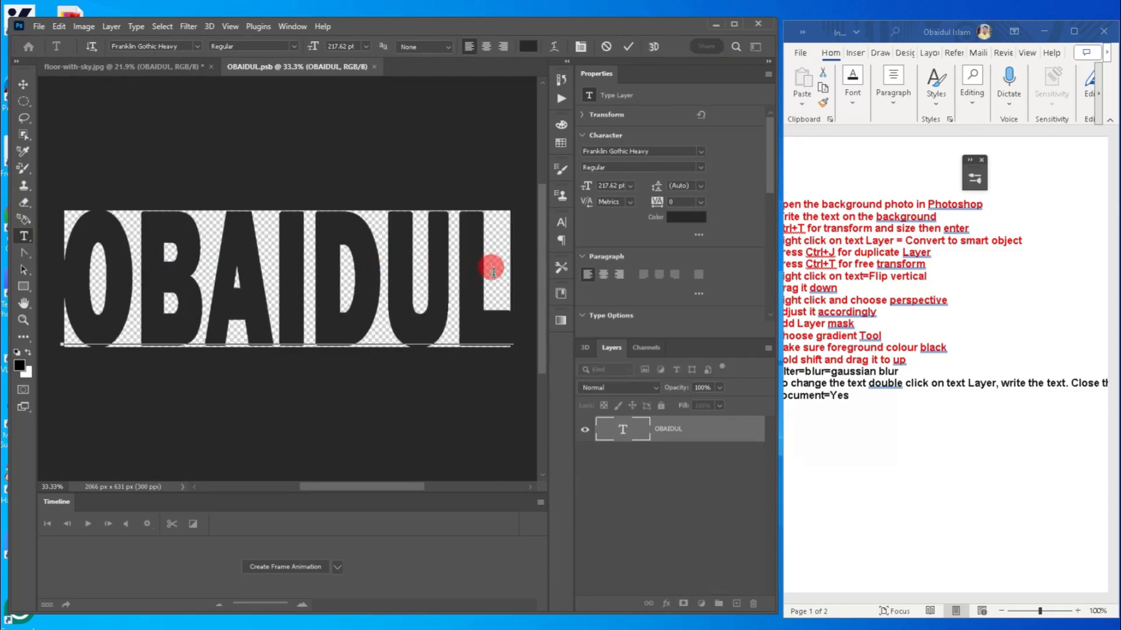
key(BackSpace)
key(BackSpace)
key(BackSpace)
key(BackSpace)
key(BackSpace)
key(BackSpace)
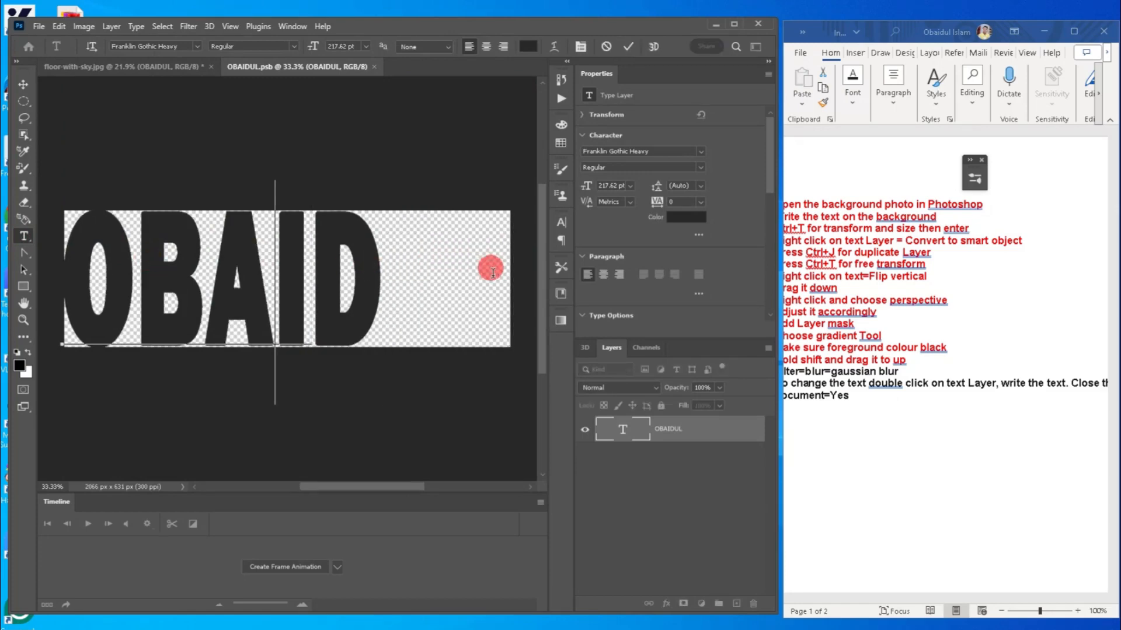
key(BackSpace)
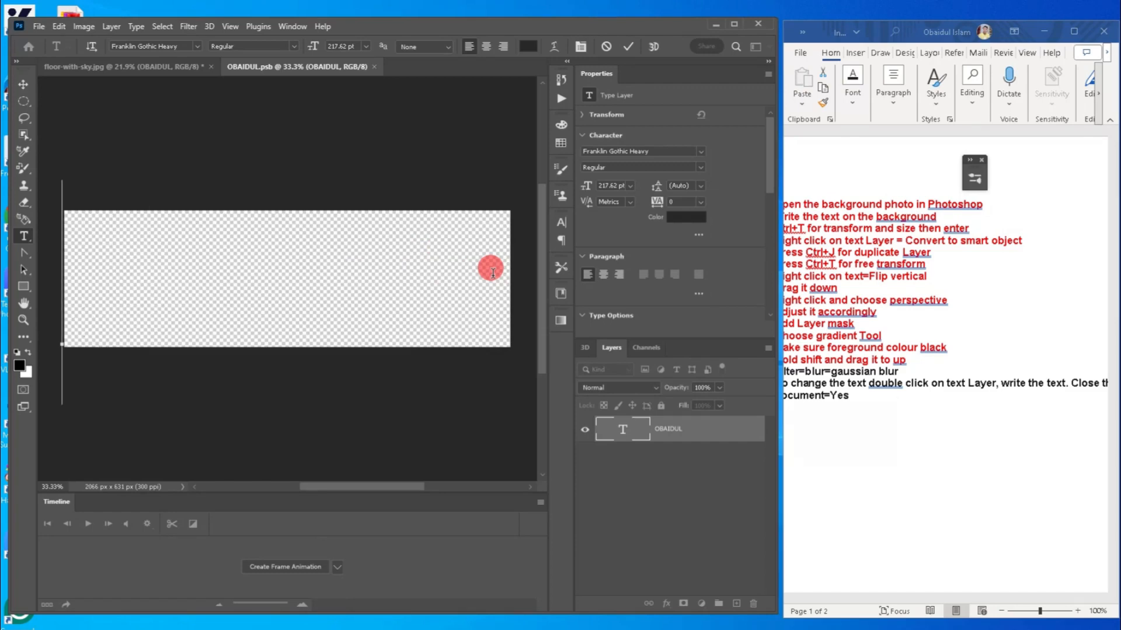
Enter SHADOW in capitals as the text layer's new wording and commit the text edit
text(S)
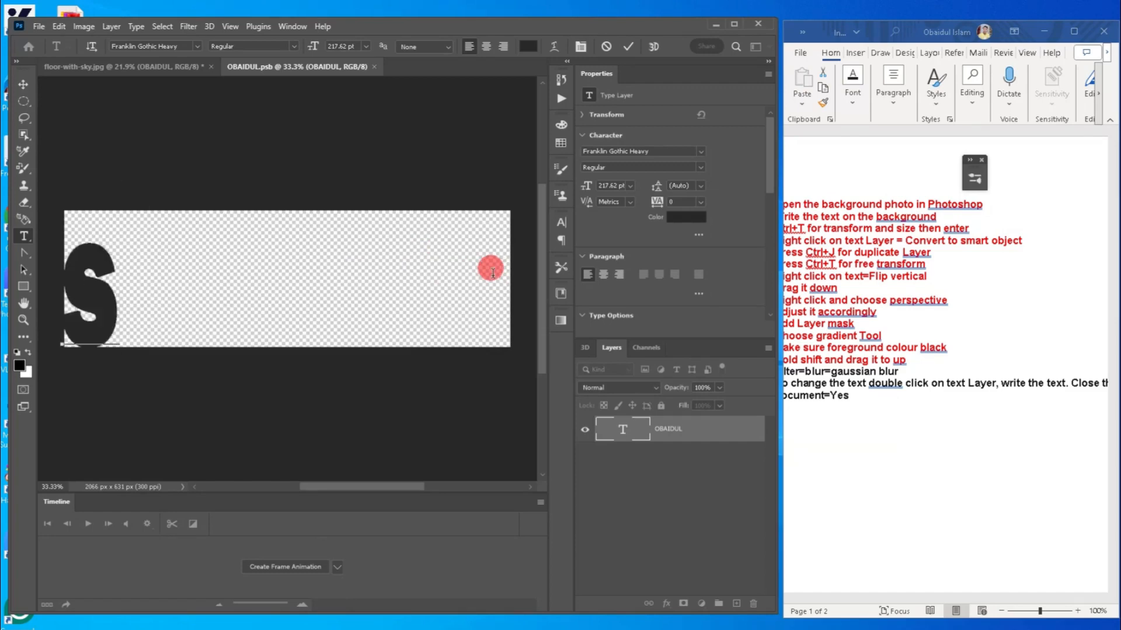
key(BackSpace)
text(S)
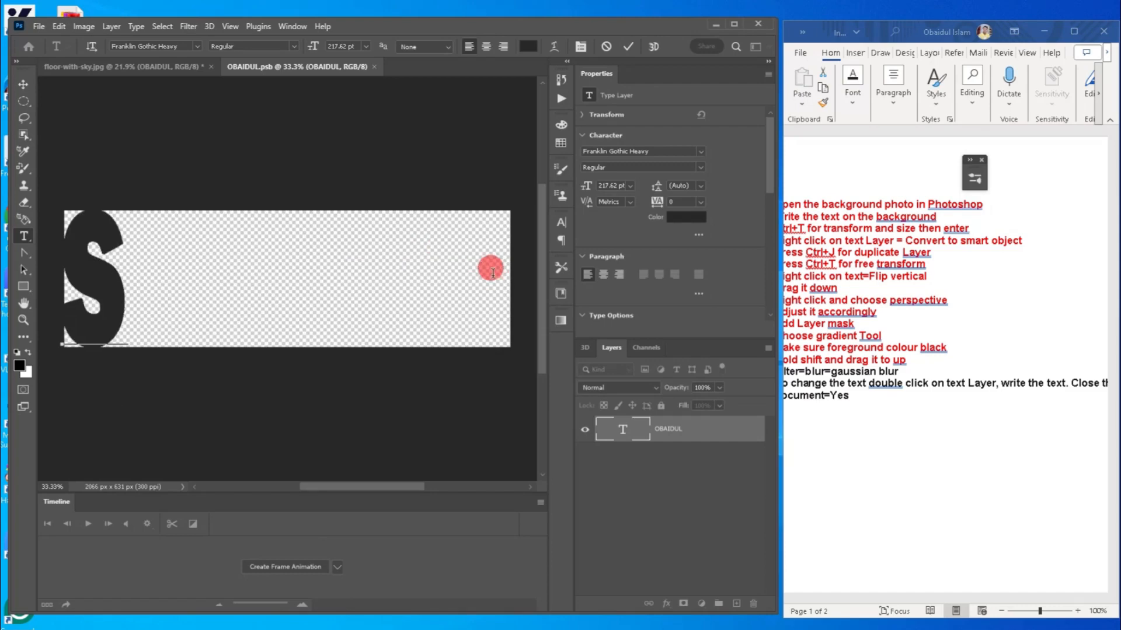
text(HA)
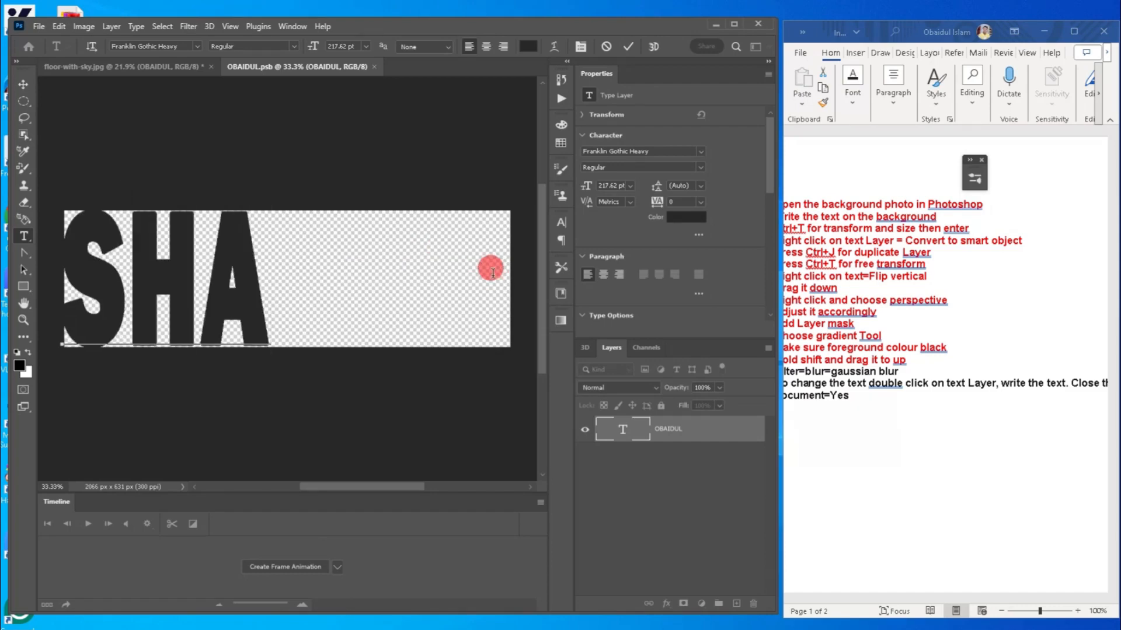
text(DO)
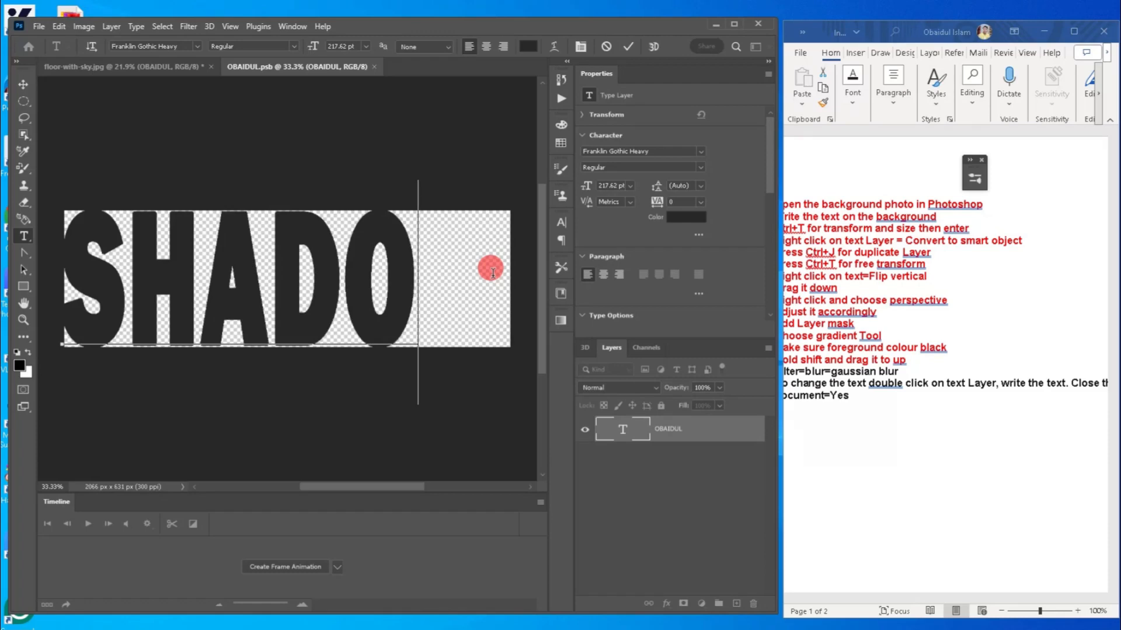
text(W)
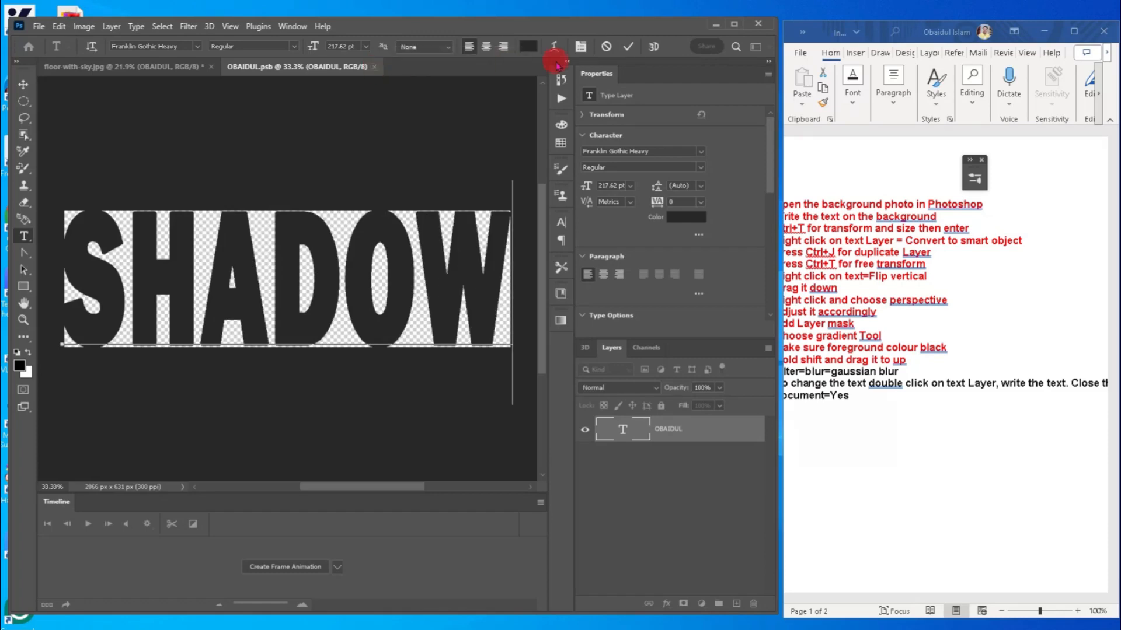
click(628, 47)
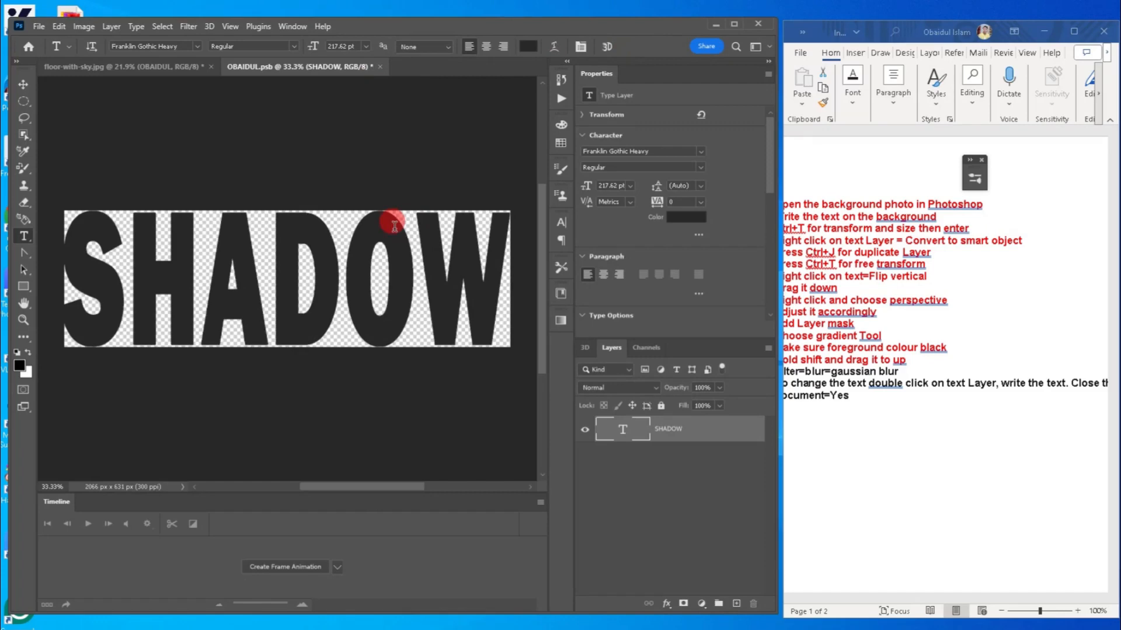
Close the smart object document with its changes saved, and start saving the floor-with-sky composite as a Photoshop file
click(382, 67)
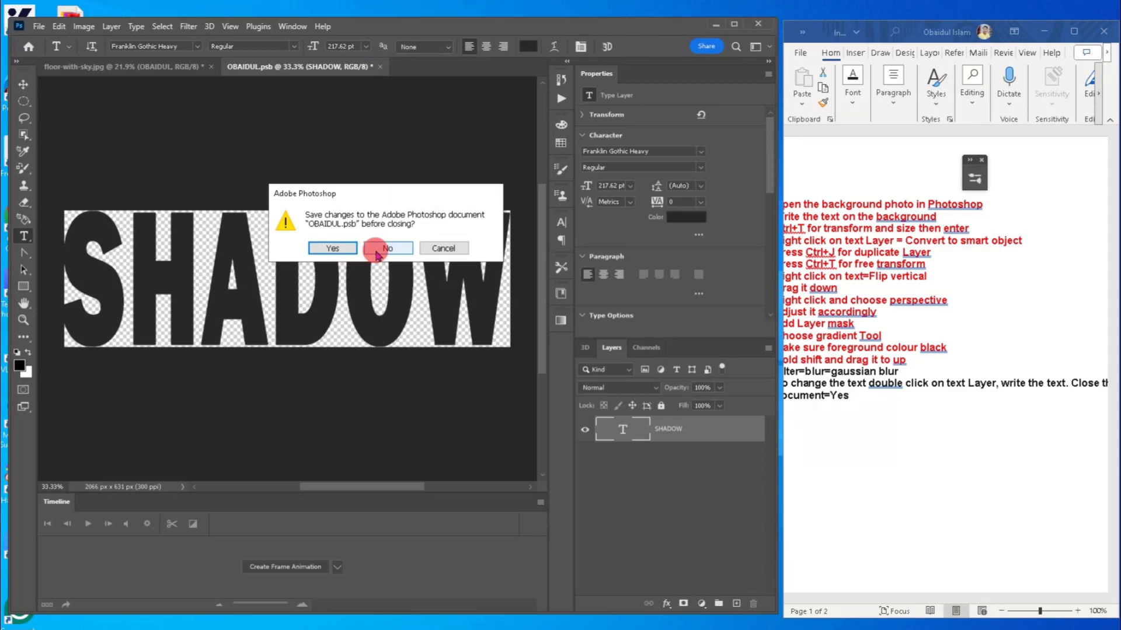
click(334, 248)
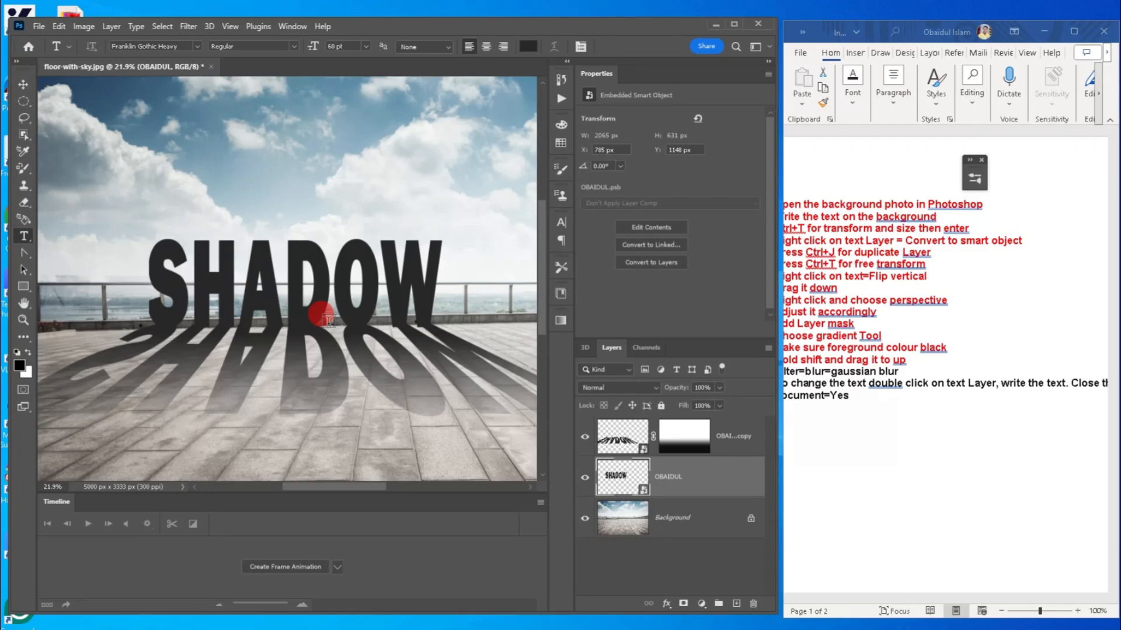
key(ctrl+s)
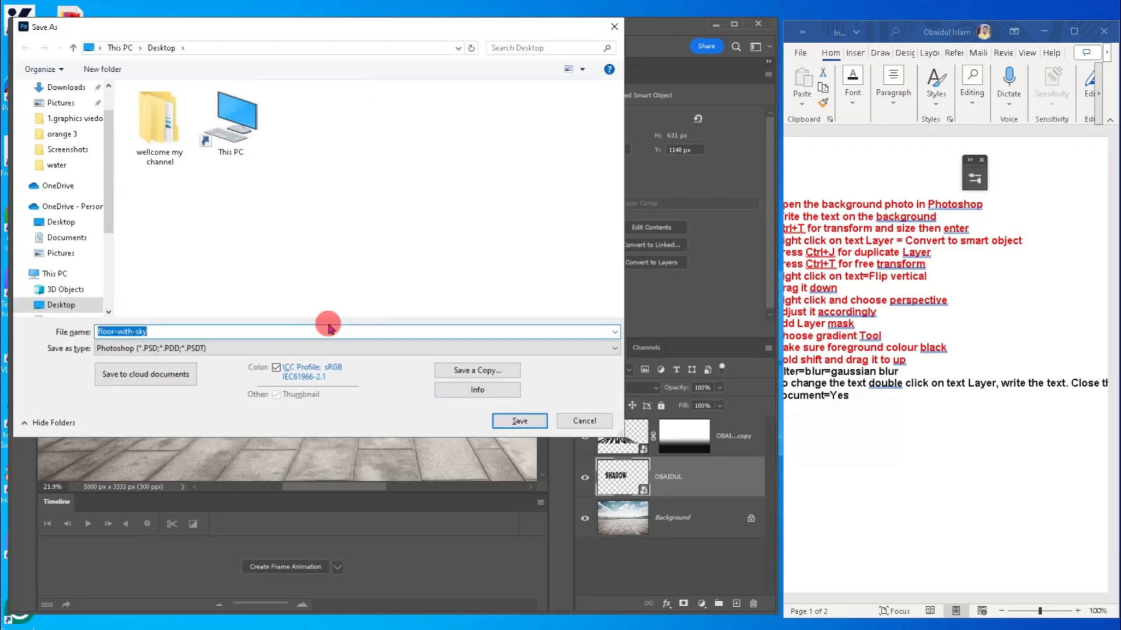